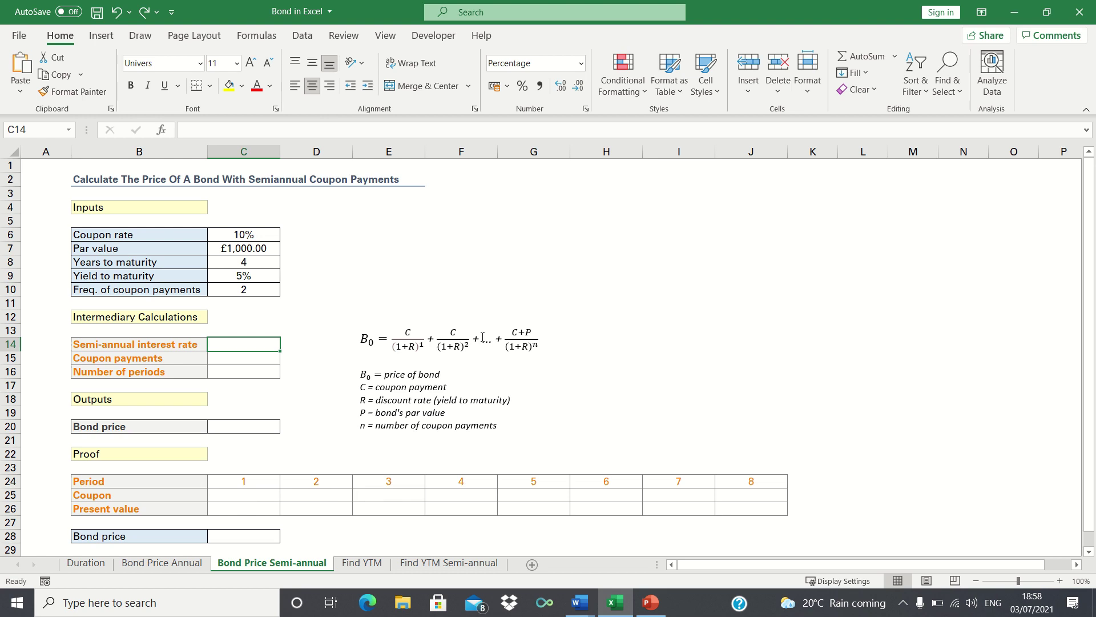
- Enter =C9/C10 in C14 for a 2.5% semi-annual interest rate
{"action": "type", "text": "="}
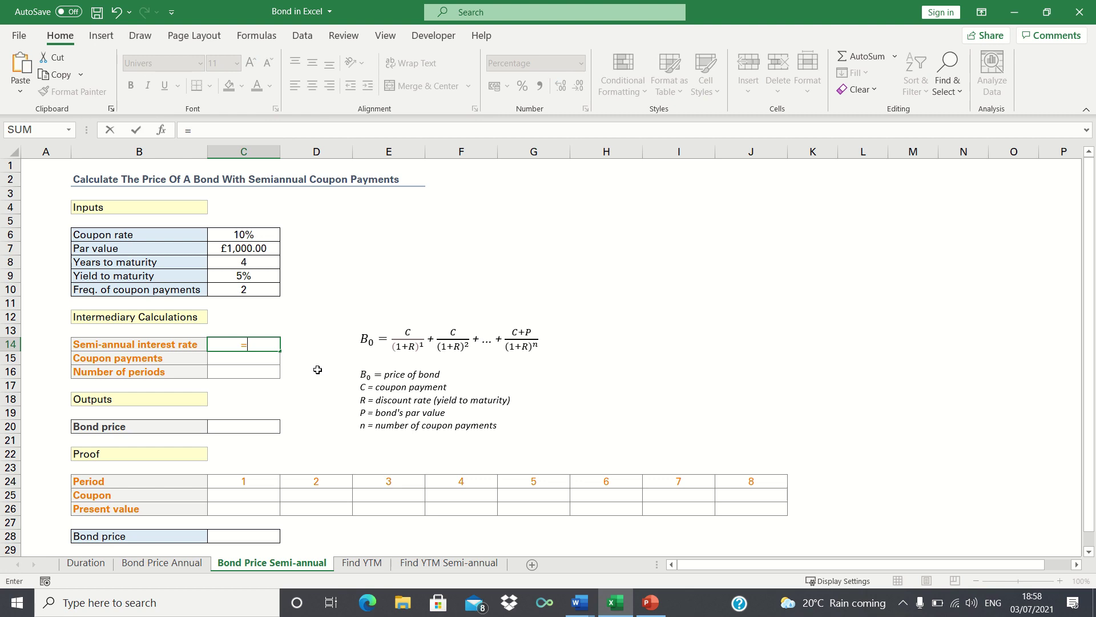
{"action": "key", "text": "Up"}
{"action": "key", "text": "Up"}
{"action": "key", "text": "Up"}
{"action": "key", "text": "Up"}
{"action": "key", "text": "Up"}
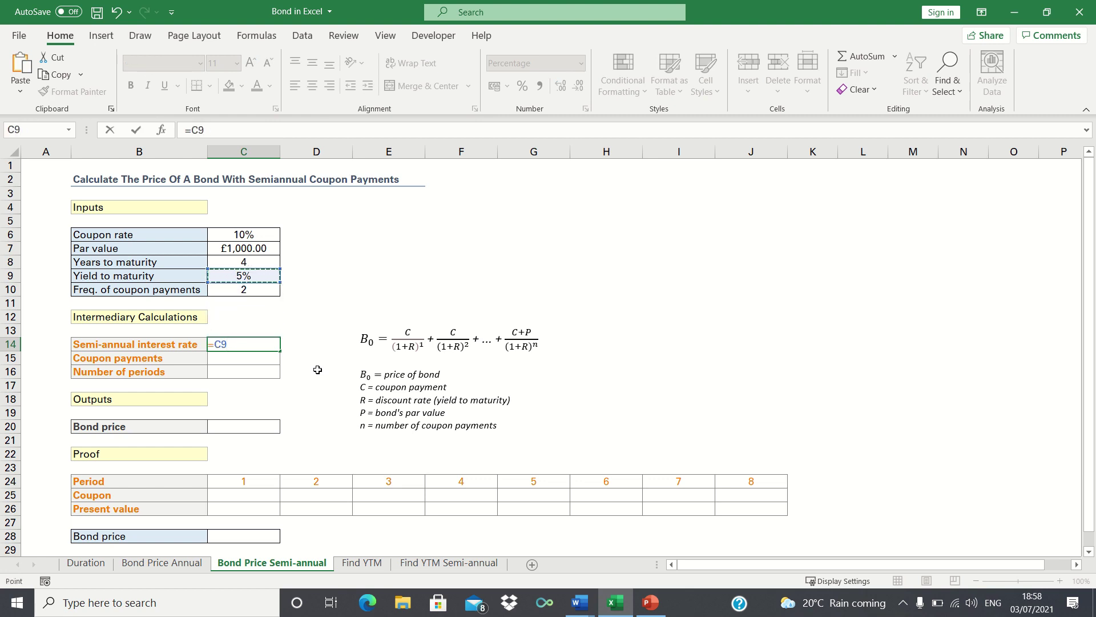
{"action": "type", "text": "/"}
{"action": "key", "text": "Up"}
{"action": "key", "text": "Up"}
{"action": "key", "text": "Up"}
{"action": "key", "text": "Up"}
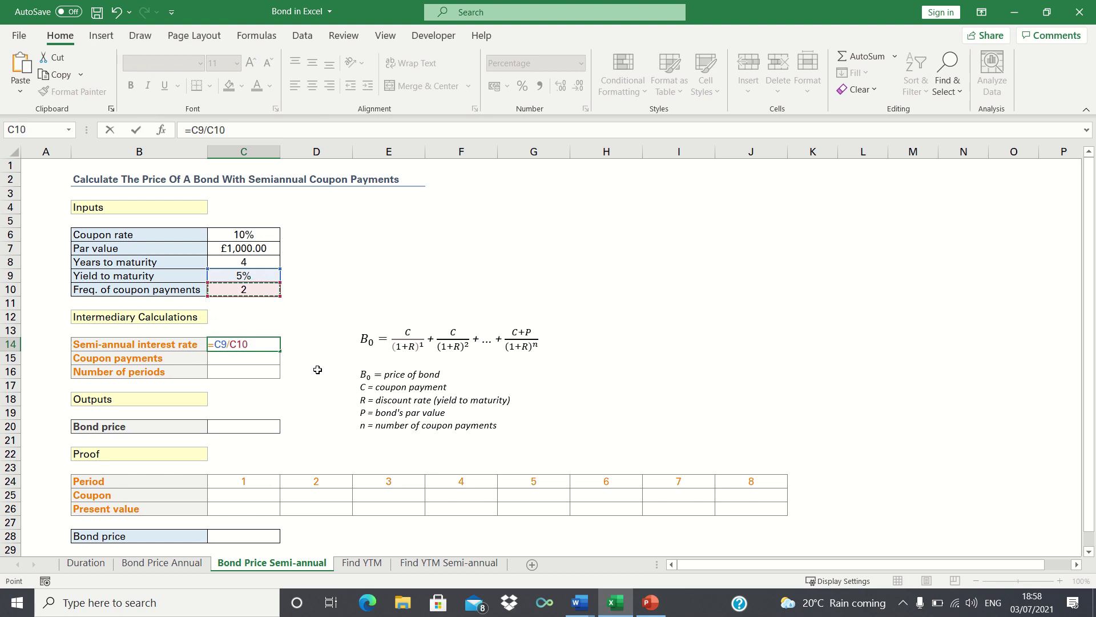
{"action": "key", "text": "Return"}
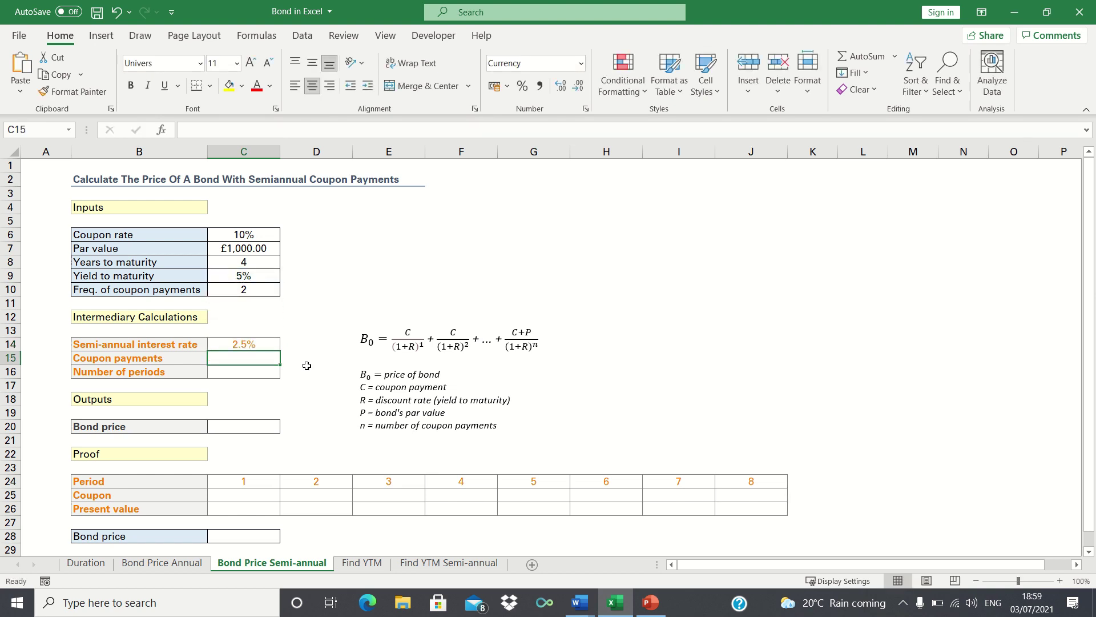
- Enter =C7*C6/C10 in C15 for a £50.00 coupon payment
{"action": "type", "text": "="}
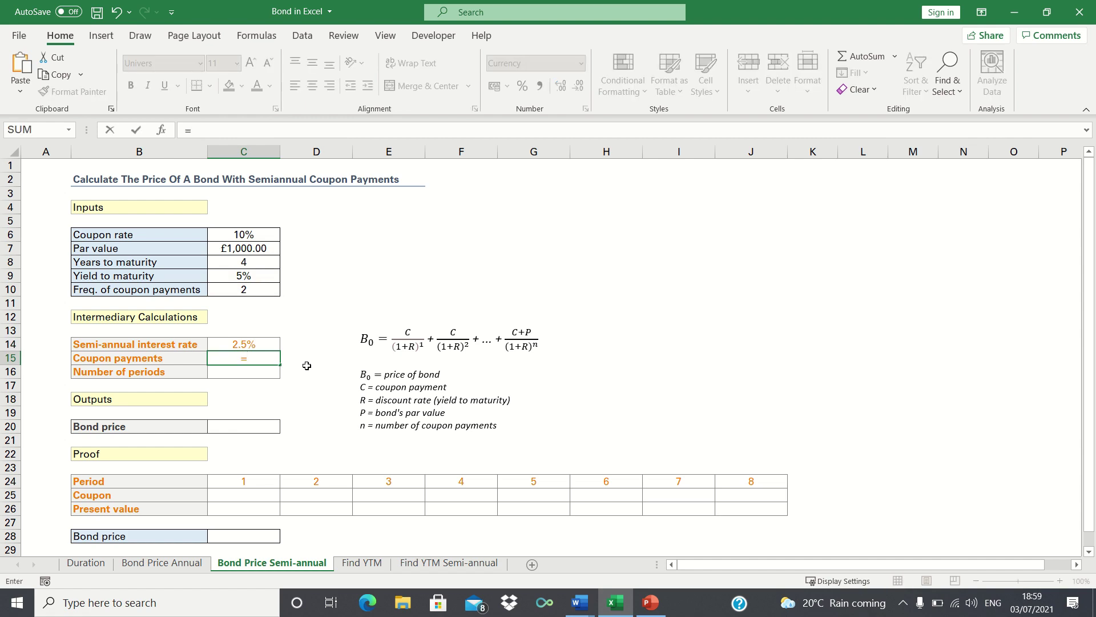
{"action": "key", "text": "Up"}
{"action": "key", "text": "Up"}
{"action": "key", "text": "Up"}
{"action": "key", "text": "Up"}
{"action": "key", "text": "Up"}
{"action": "key", "text": "Up"}
{"action": "key", "text": "Up"}
{"action": "key", "text": "Up"}
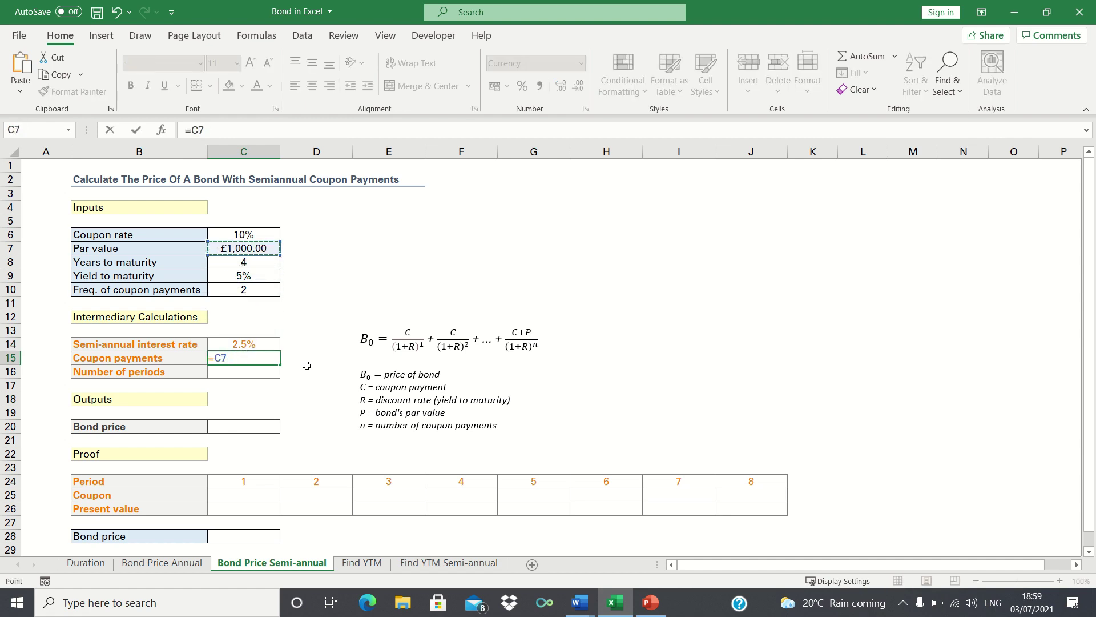
{"action": "type", "text": "*"}
{"action": "key", "text": "Up"}
{"action": "key", "text": "Up"}
{"action": "key", "text": "Up"}
{"action": "key", "text": "Up"}
{"action": "key", "text": "Up"}
{"action": "key", "text": "Up"}
{"action": "key", "text": "Up"}
{"action": "key", "text": "Up"}
{"action": "key", "text": "Up"}
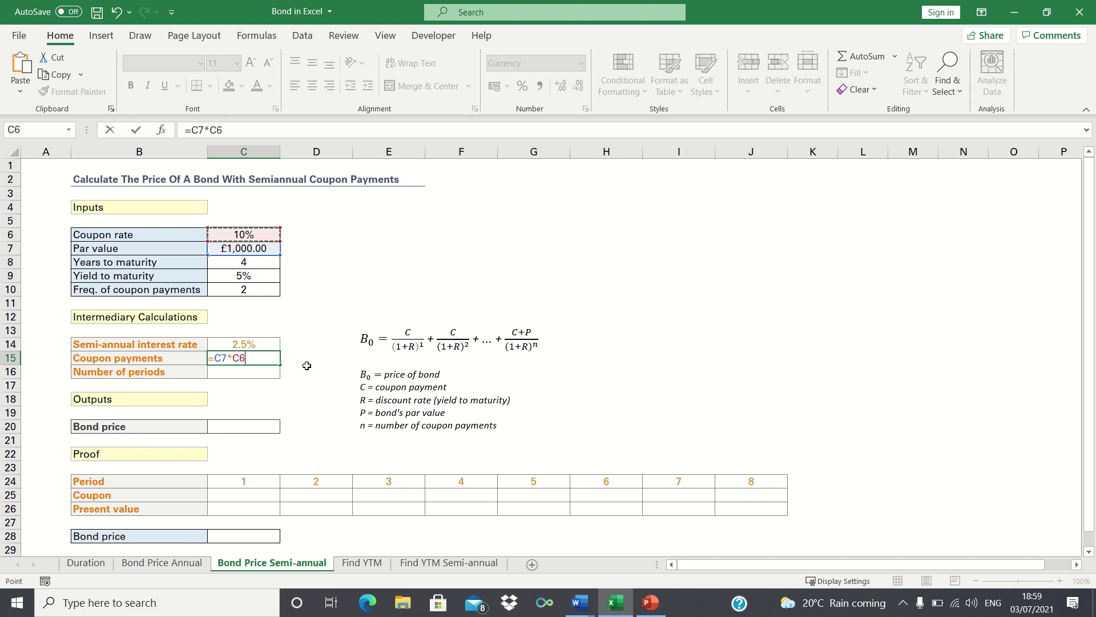
{"action": "type", "text": "/"}
{"action": "key", "text": "Up"}
{"action": "key", "text": "Up"}
{"action": "key", "text": "Up"}
{"action": "key", "text": "Up"}
{"action": "key", "text": "Up"}
{"action": "key", "text": "Return"}
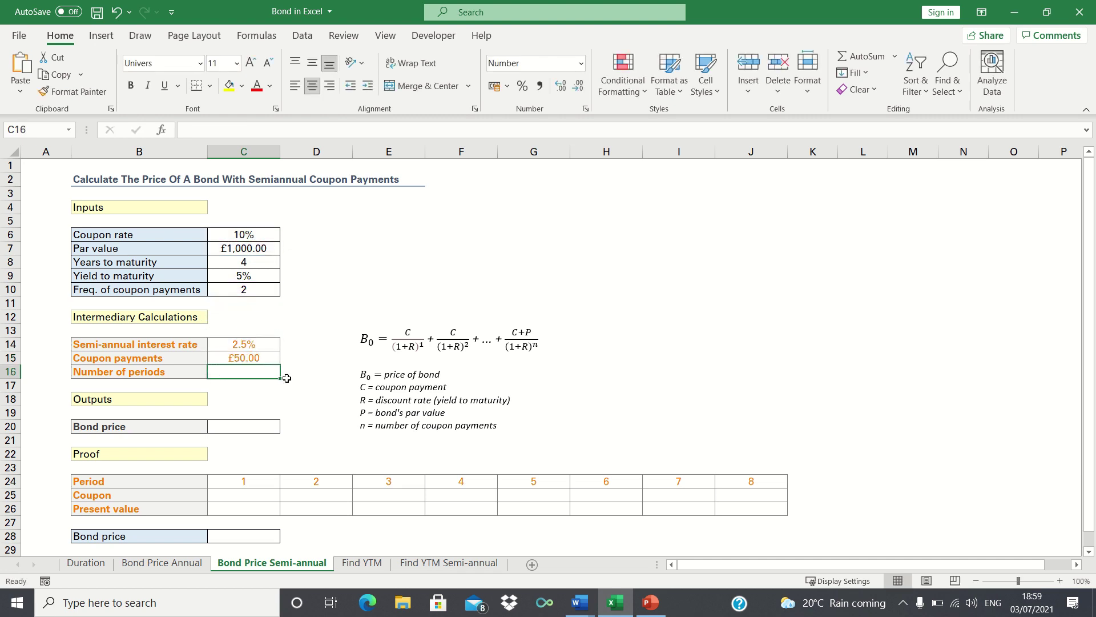
- Enter =C8*C10 in C16 for 8 periods
{"action": "type", "text": "="}
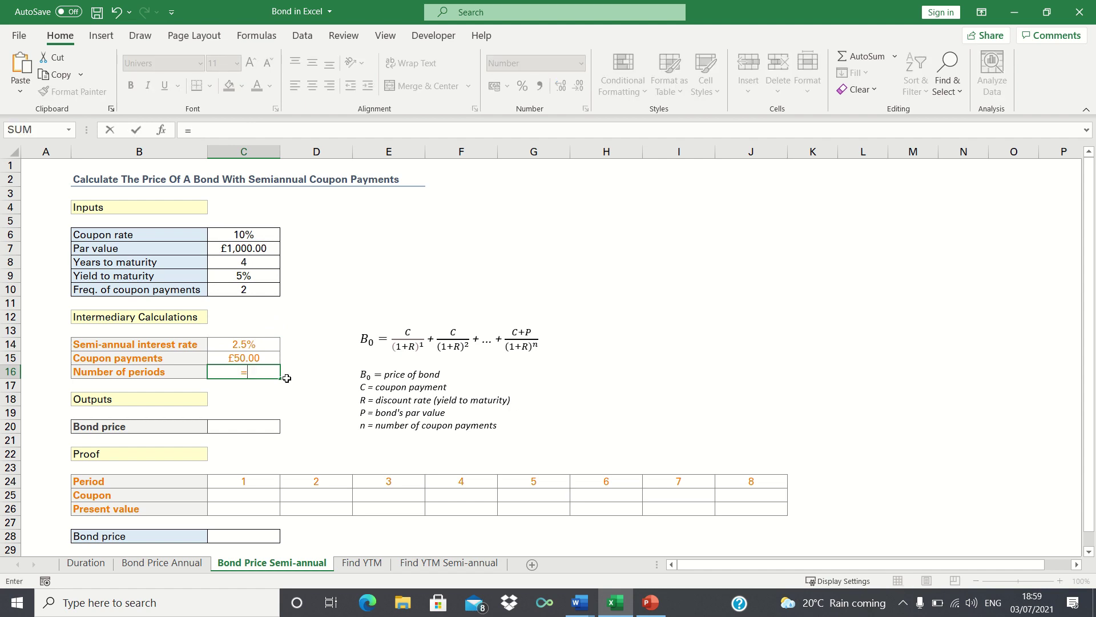
{"action": "key", "text": "Up"}
{"action": "key", "text": "Up"}
{"action": "key", "text": "Up"}
{"action": "key", "text": "Up"}
{"action": "key", "text": "Up"}
{"action": "key", "text": "Up"}
{"action": "key", "text": "Up"}
{"action": "key", "text": "Up"}
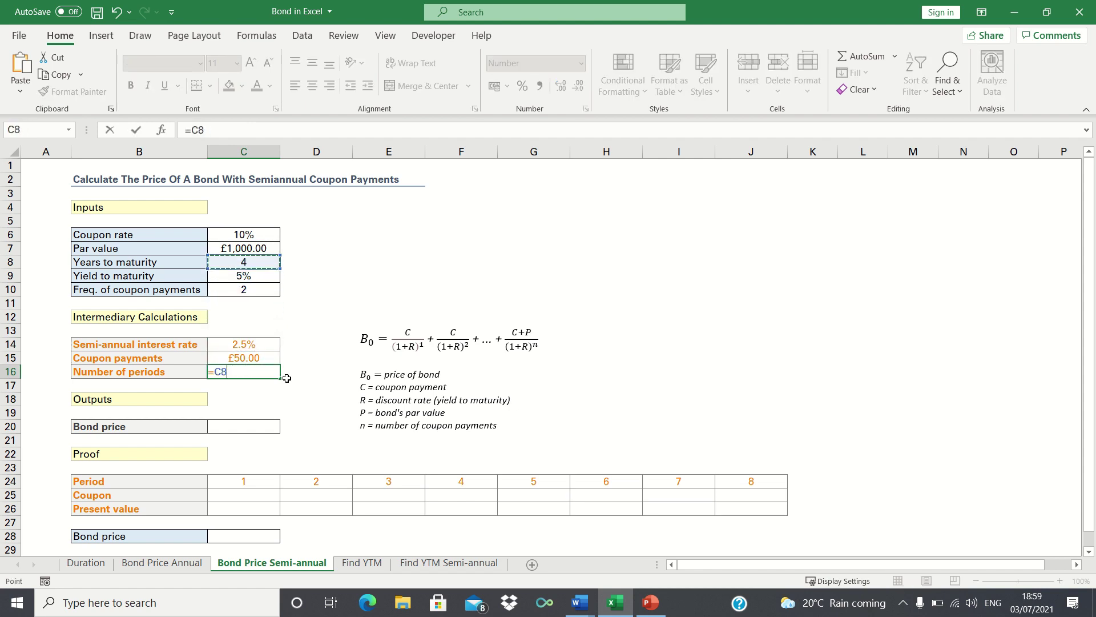
{"action": "type", "text": "*"}
{"action": "key", "text": "Up"}
{"action": "key", "text": "Up"}
{"action": "key", "text": "Up"}
{"action": "key", "text": "Up"}
{"action": "key", "text": "Up"}
{"action": "key", "text": "Up"}
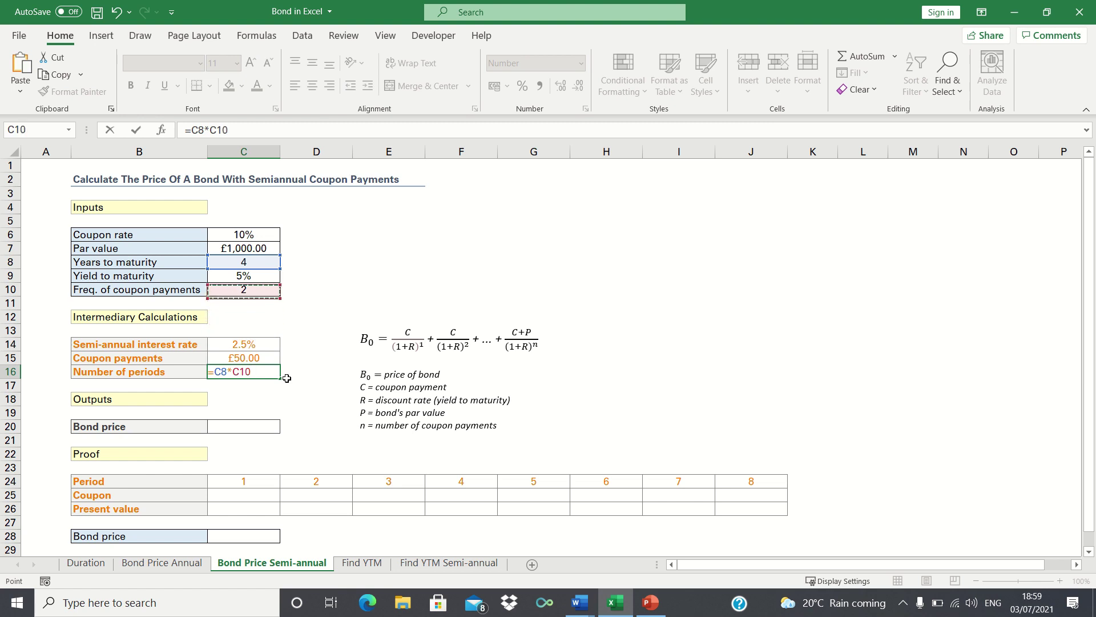
{"action": "key", "text": "Return"}
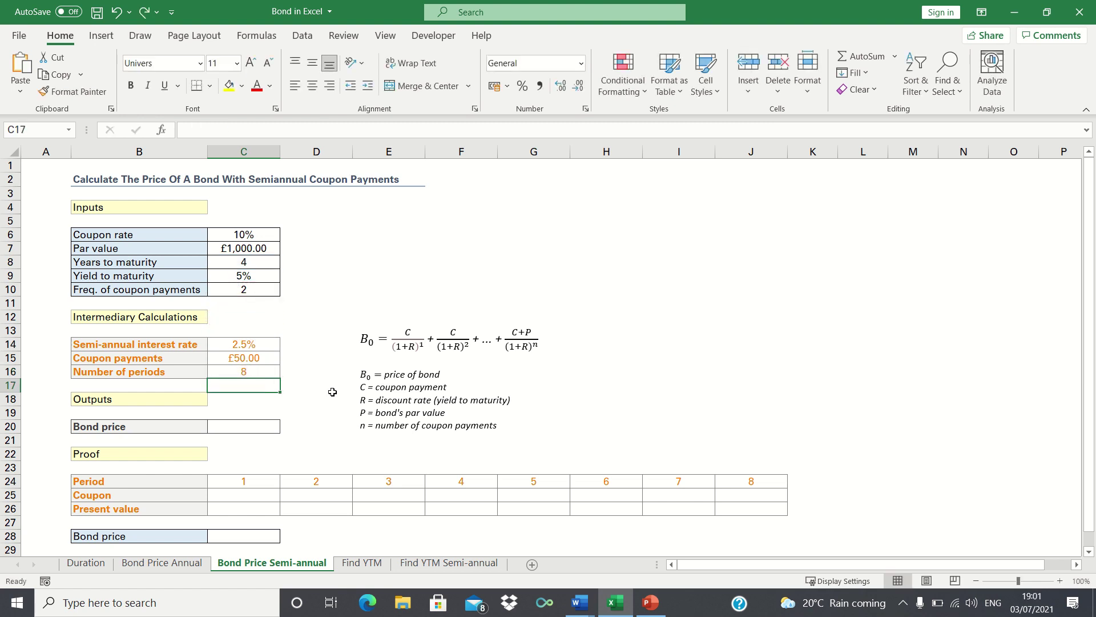
- Start a PV formula in C20 using the semi-annual rate C14 and periods C16
{"action": "key", "text": "Down"}
{"action": "key", "text": "Down"}
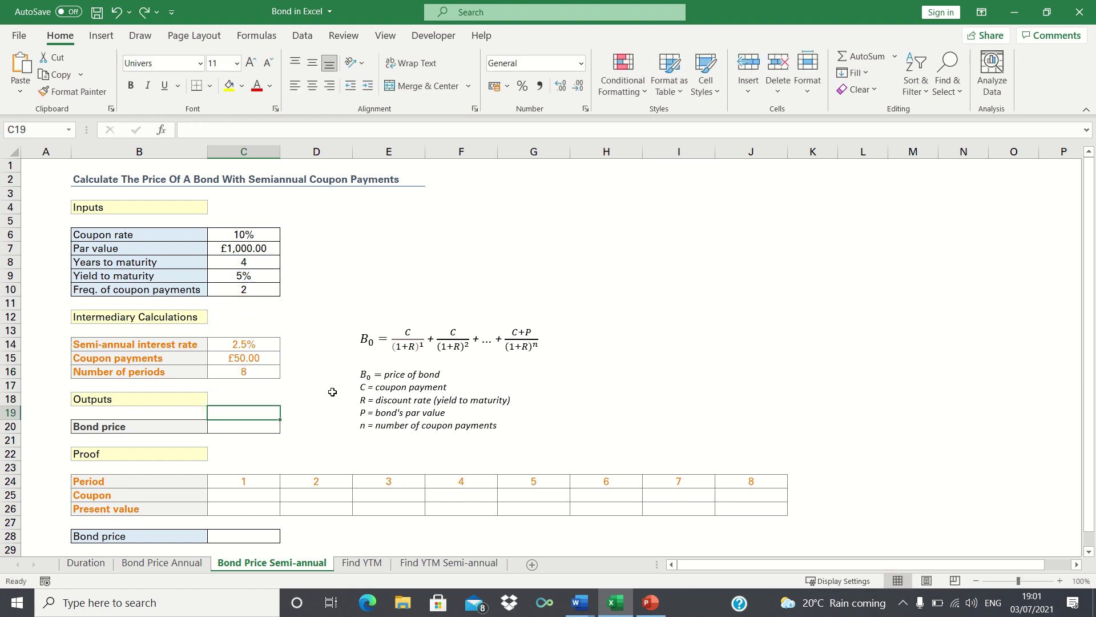
{"action": "key", "text": "Down"}
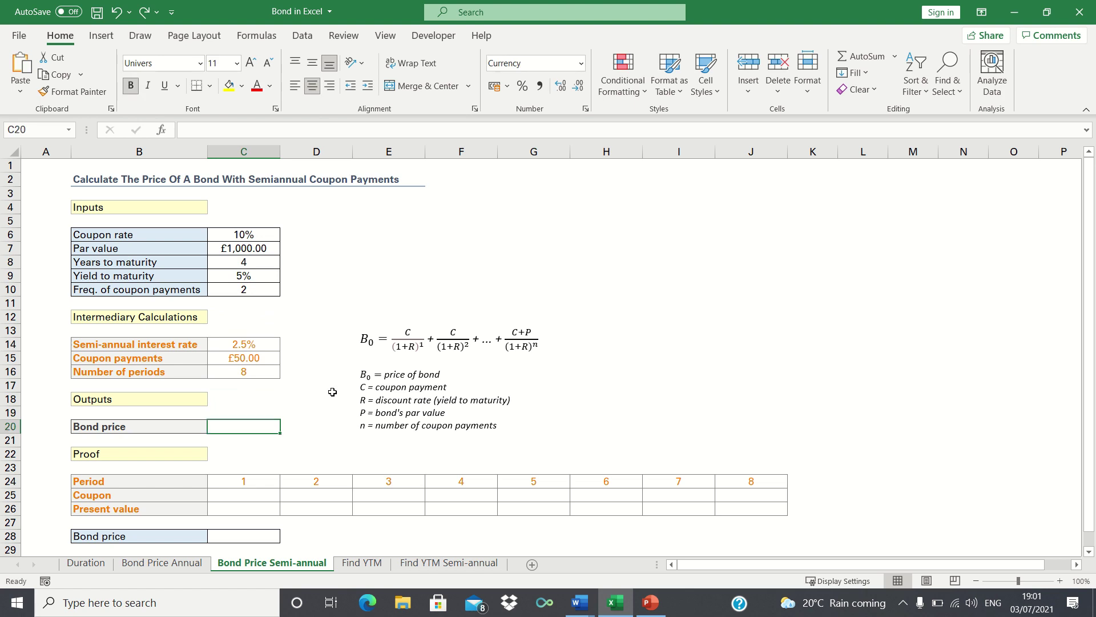
{"action": "type", "text": "="}
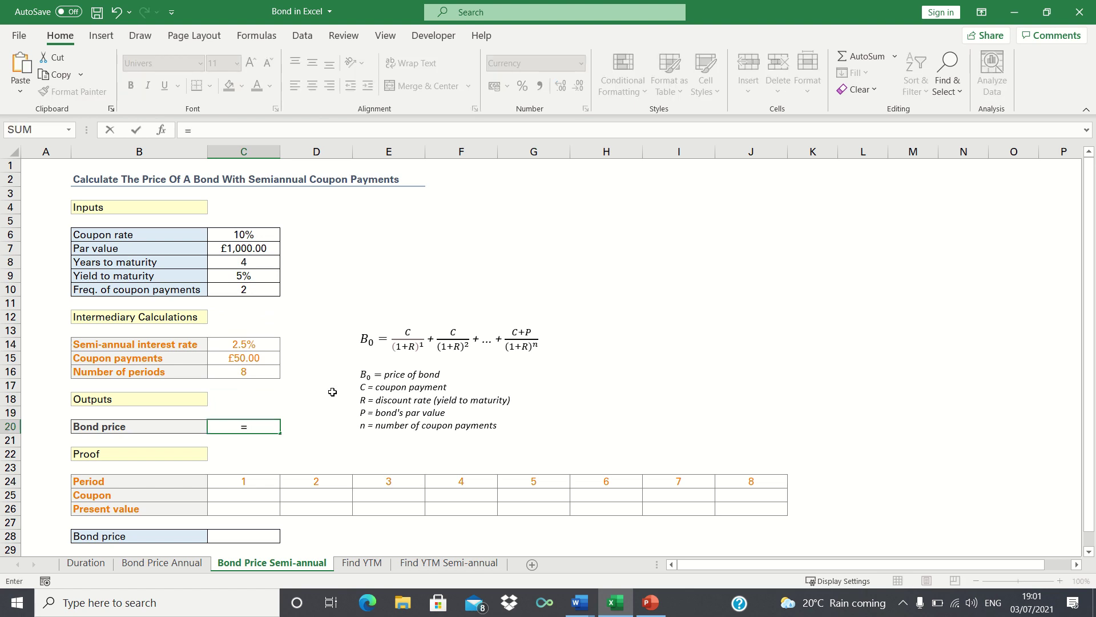
{"action": "type", "text": "PV("}
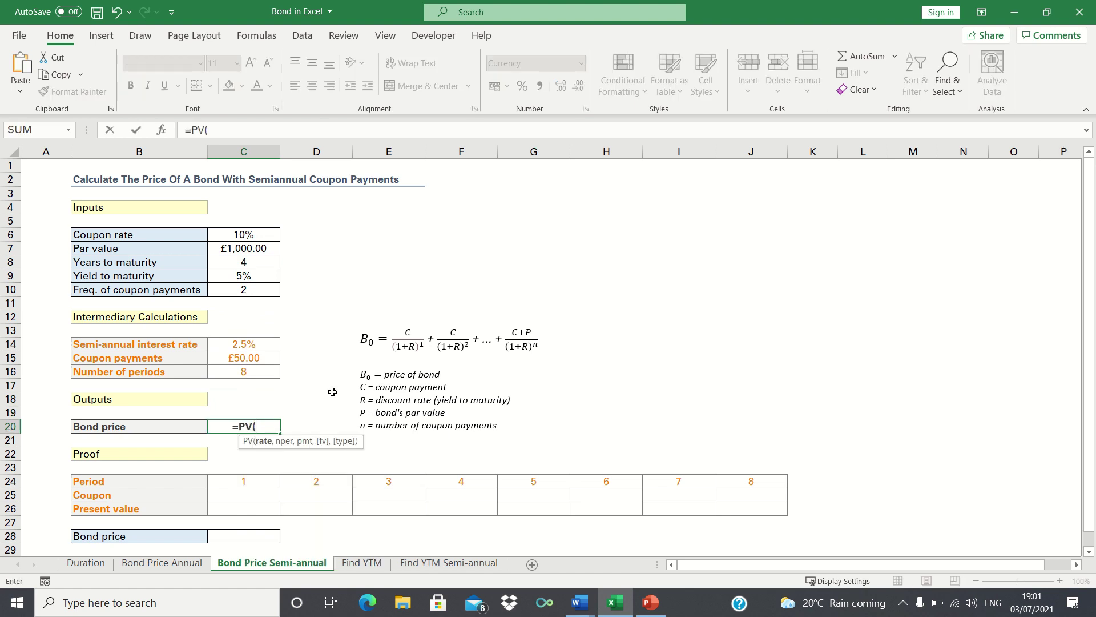
{"action": "key", "text": "Up"}
{"action": "key", "text": "Up"}
{"action": "key", "text": "Up"}
{"action": "key", "text": "Up"}
{"action": "key", "text": "Up"}
{"action": "key", "text": "Up"}
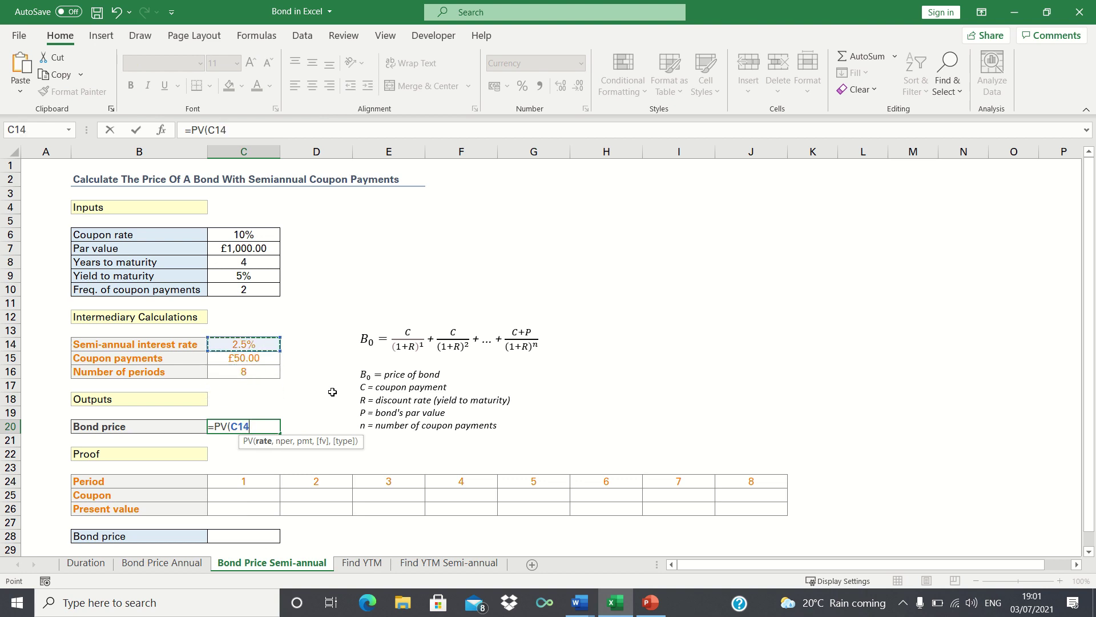
{"action": "type", "text": ","}
{"action": "key", "text": "Up"}
{"action": "key", "text": "Up"}
{"action": "key", "text": "Up"}
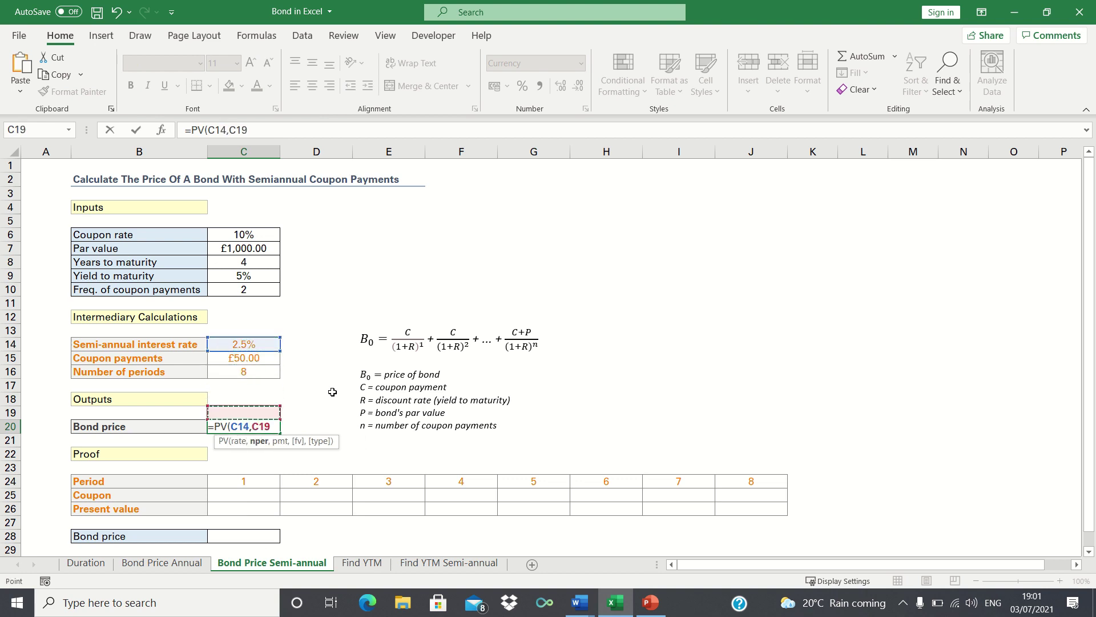
{"action": "key", "text": "Up"}
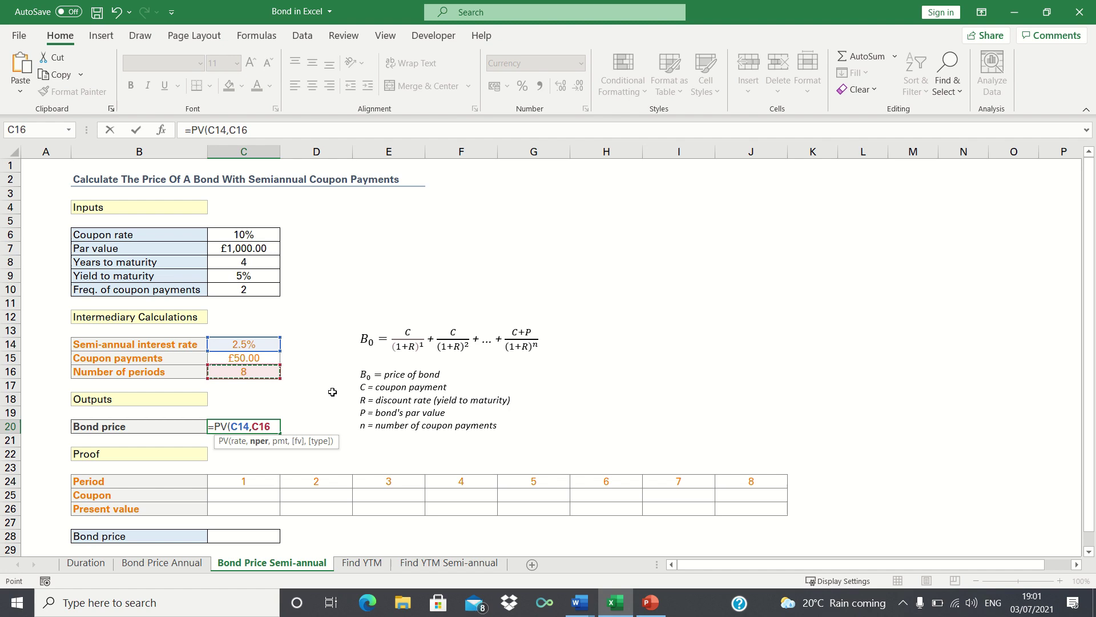
- Finish the formula as =PV(C14,C16,C15,C7), giving a bond price of £1,179.25
{"action": "type", "text": ","}
{"action": "key", "text": "Up"}
{"action": "key", "text": "Up"}
{"action": "key", "text": "Up"}
{"action": "key", "text": "Up"}
{"action": "key", "text": "Up"}
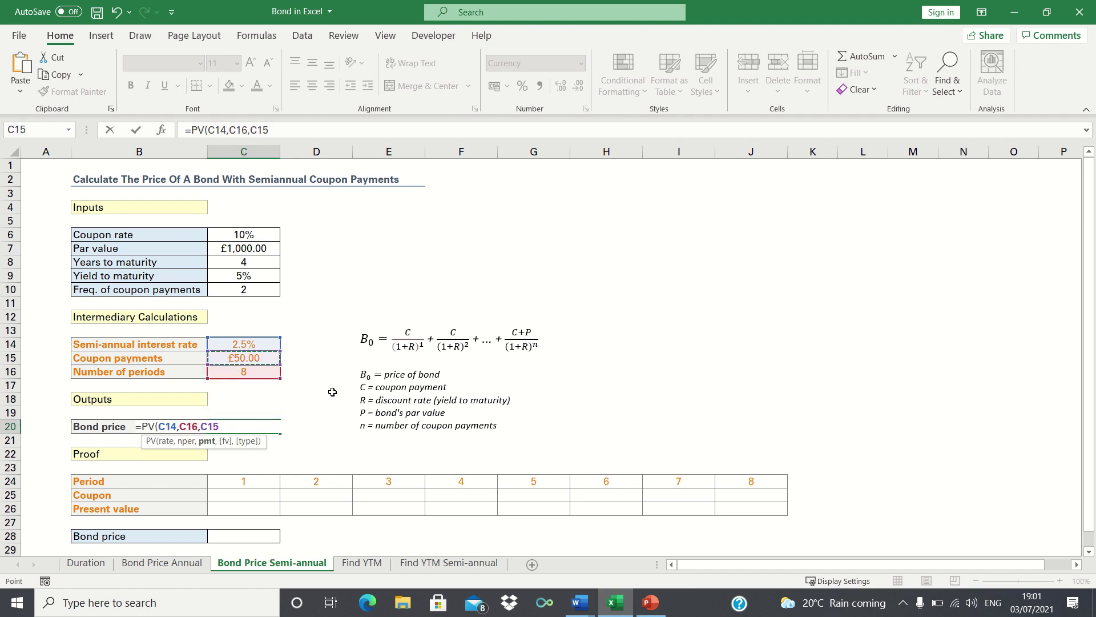
{"action": "type", "text": ","}
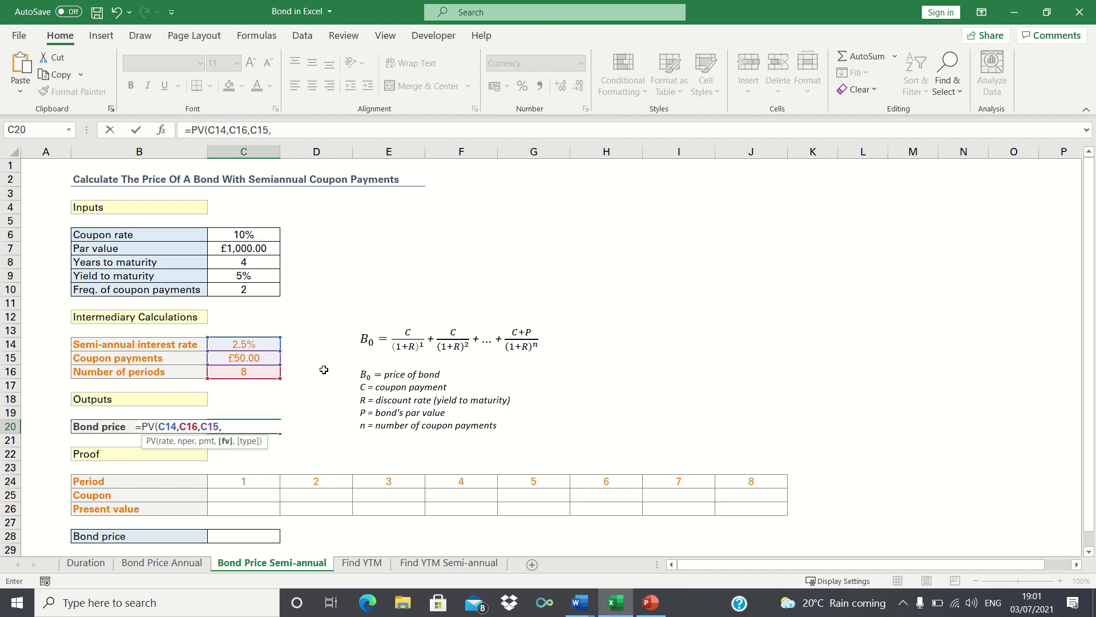
{"action": "left_click", "coordinate": [259, 247]}
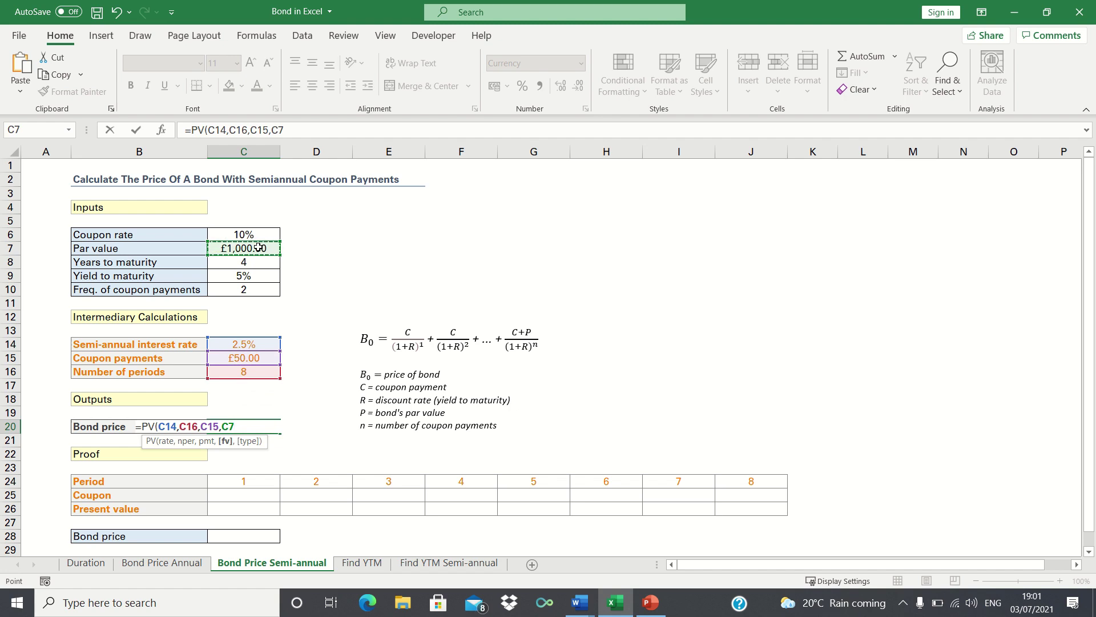
{"action": "type", "text": ")"}
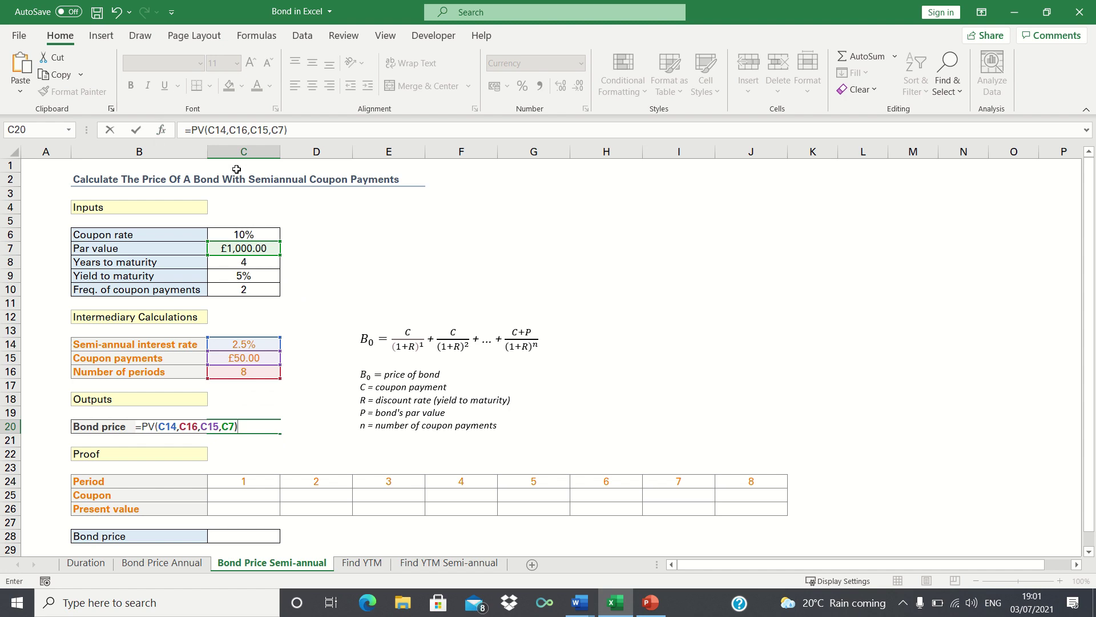
{"action": "left_click", "coordinate": [192, 131]}
{"action": "key", "text": "Return"}
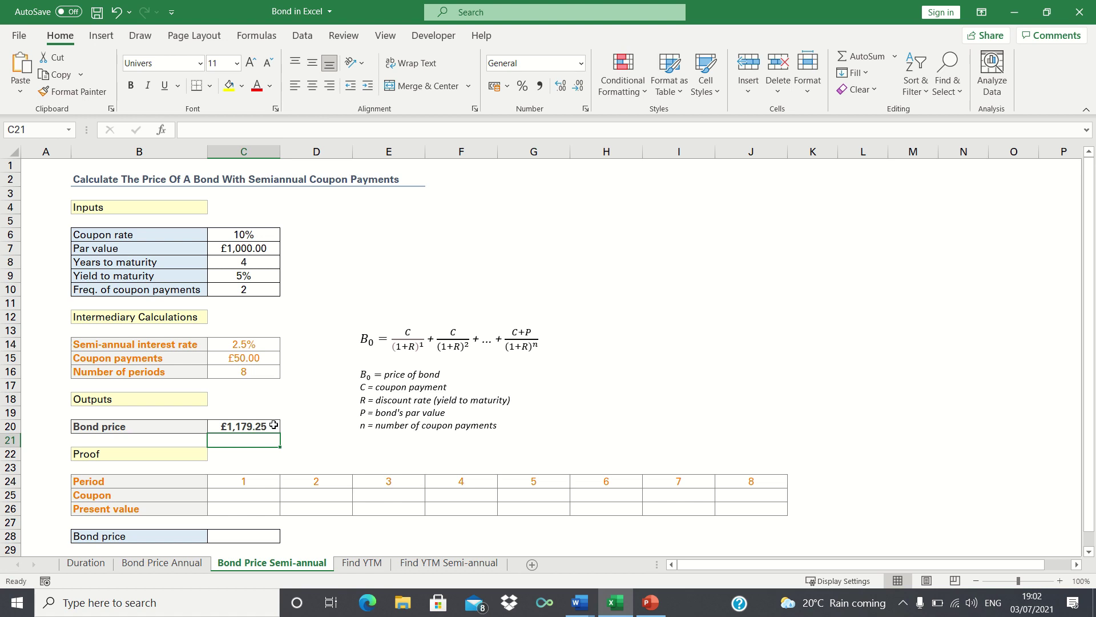
- Enter =$C$15 in C25 and fill it right to J25 for £50.00 coupons
{"action": "key", "text": "Down"}
{"action": "key", "text": "Down"}
{"action": "key", "text": "Down"}
{"action": "key", "text": "Down"}
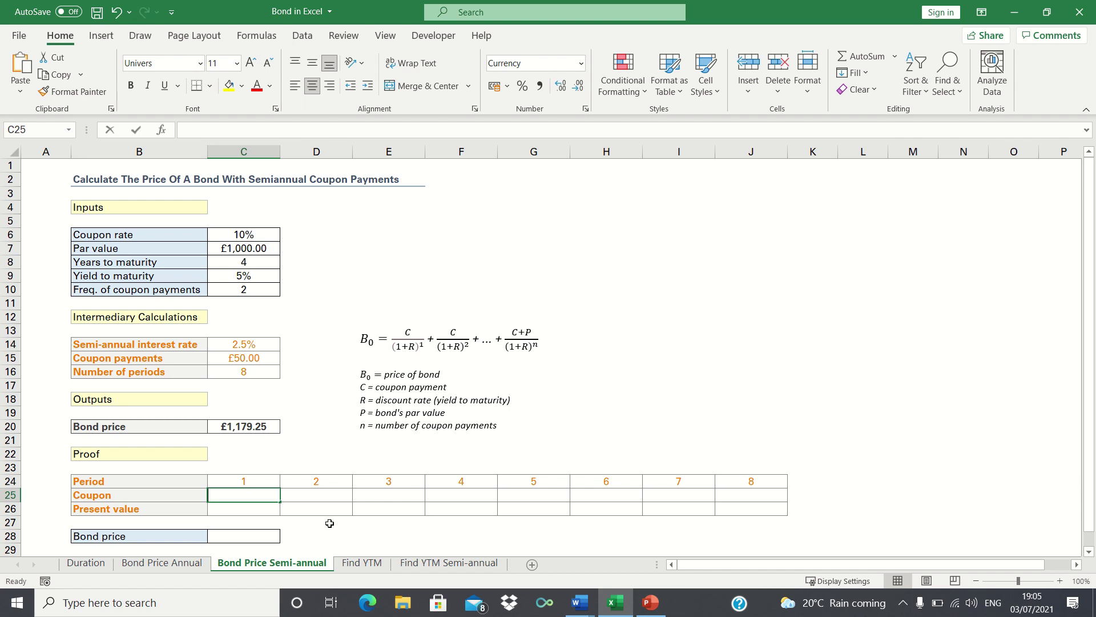
{"action": "type", "text": "="}
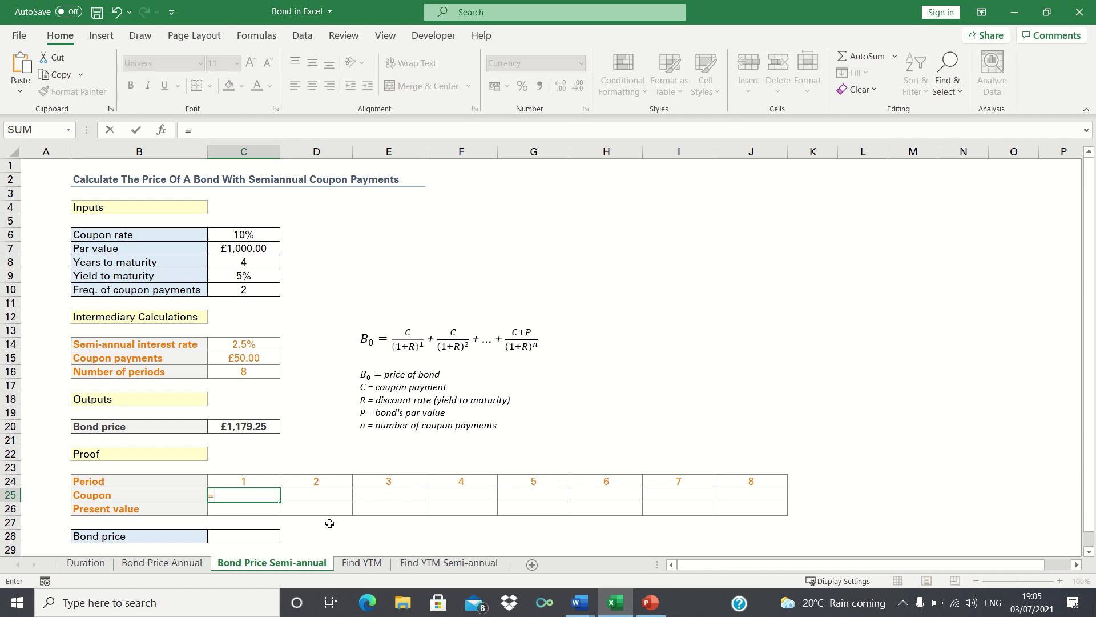
{"action": "left_click", "coordinate": [258, 355]}
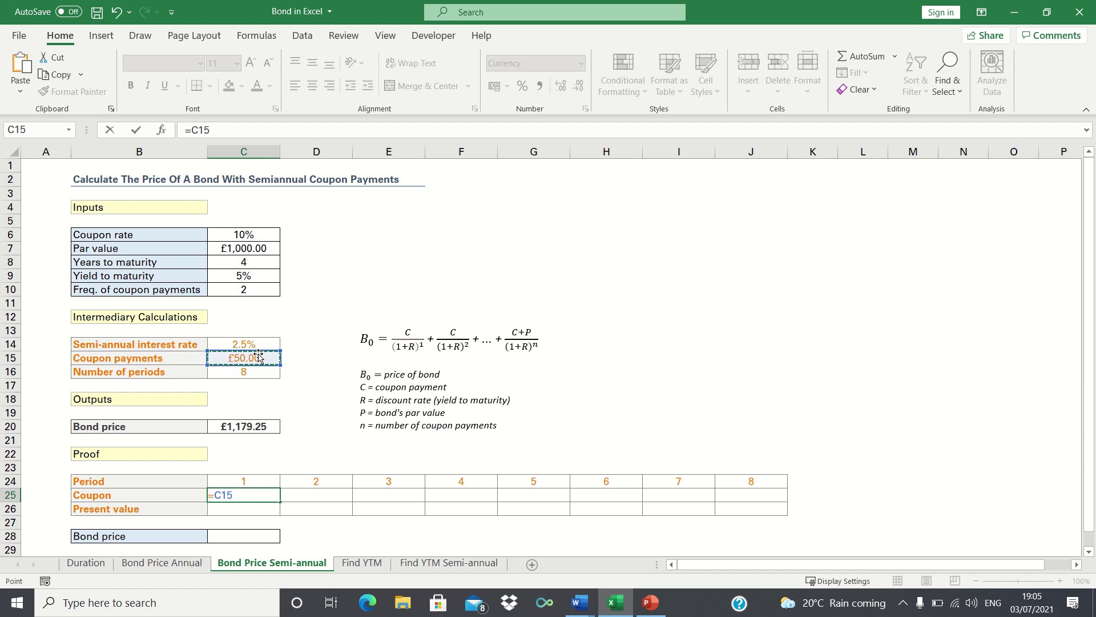
{"action": "key", "text": "F4"}
{"action": "key", "text": "Return"}
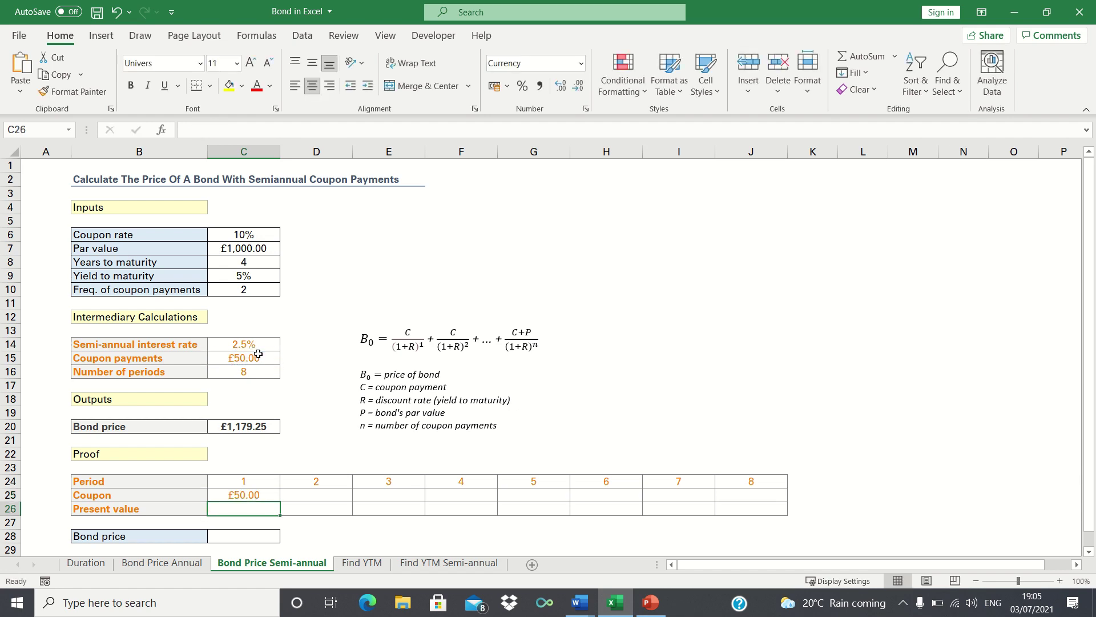
{"action": "key", "text": "Up"}
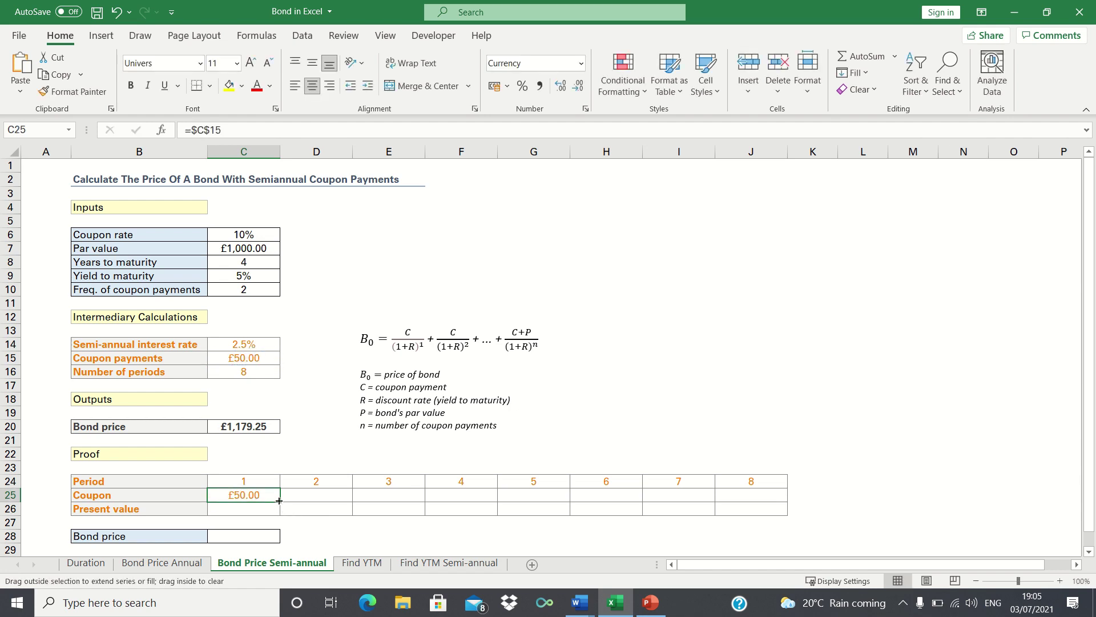
{"action": "left_click_drag", "start_coordinate": [278, 500], "coordinate": [771, 493]}
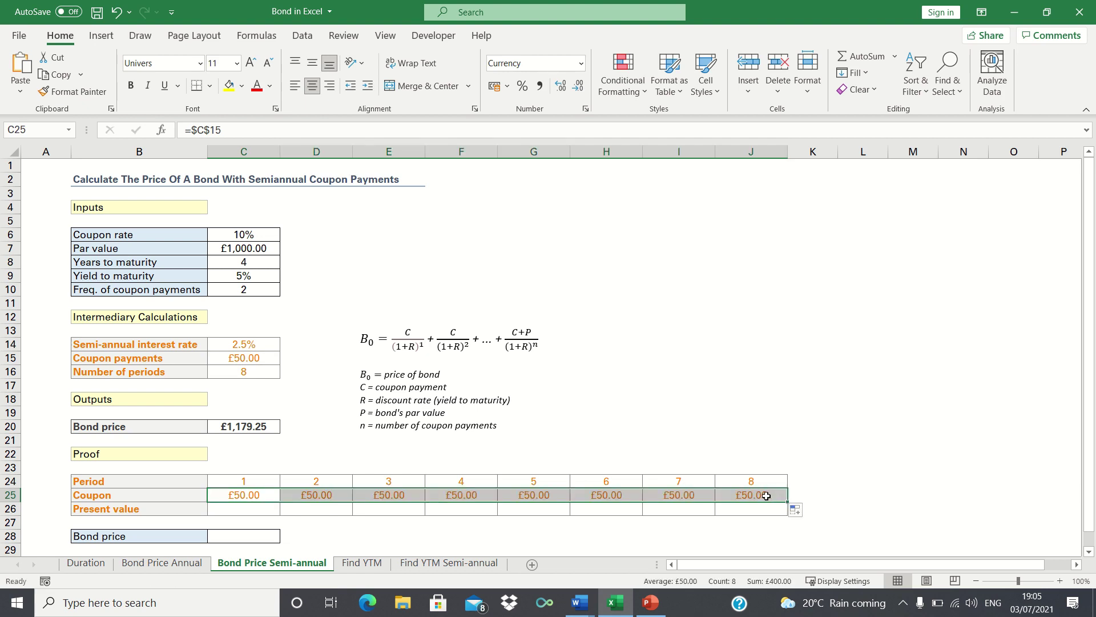
- Change J25 to =$C$15+C7 so period 8 shows £1,050.00
{"action": "left_click", "coordinate": [766, 496]}
{"action": "left_click", "coordinate": [292, 130]}
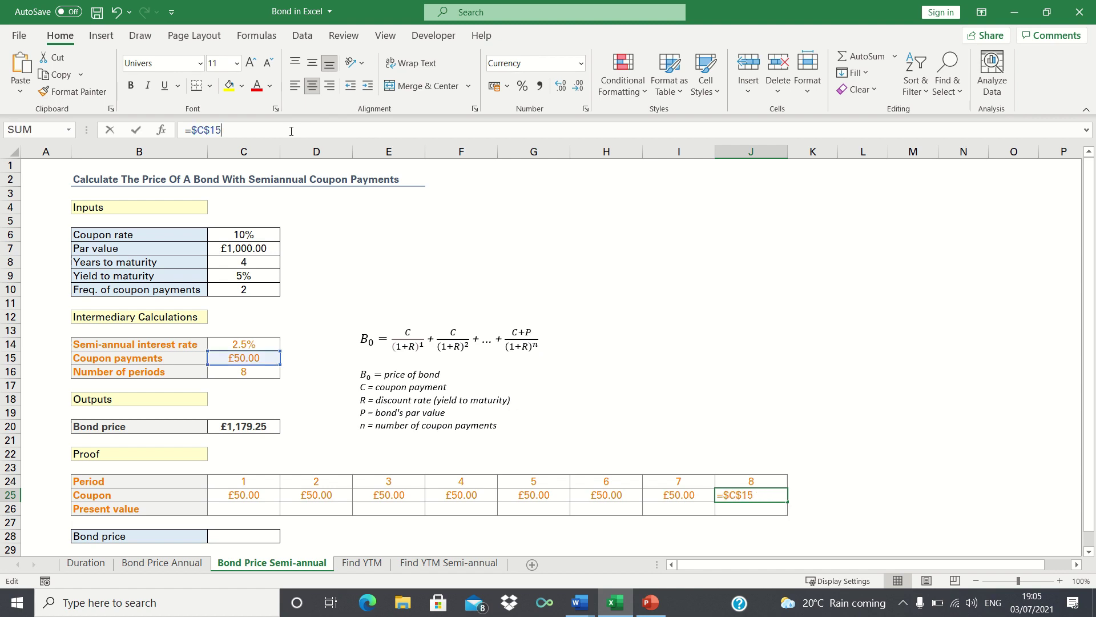
{"action": "type", "text": "+"}
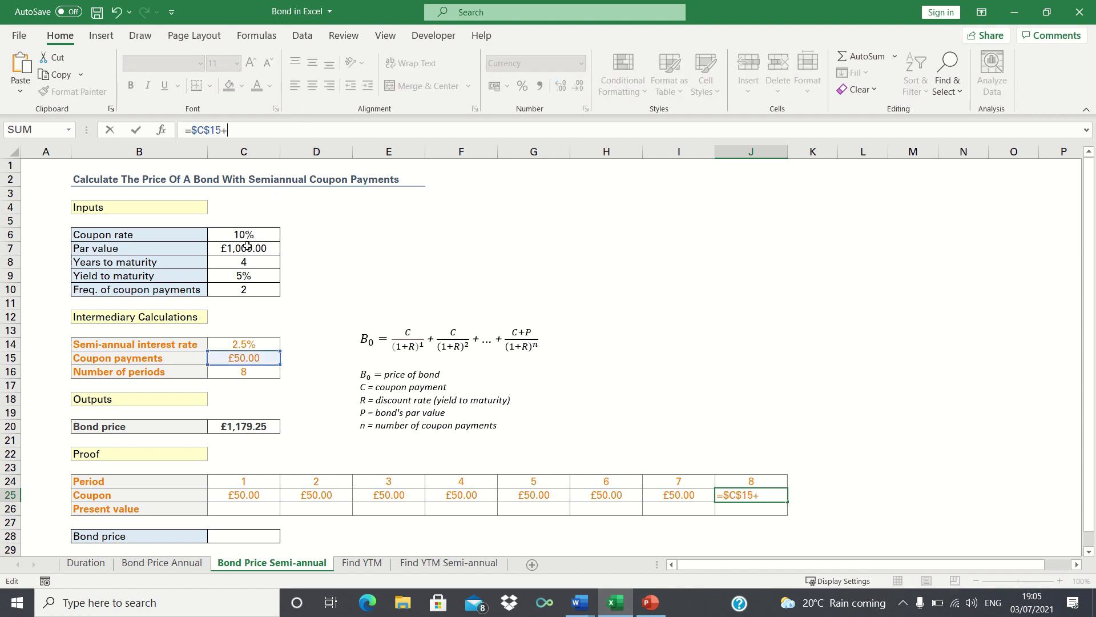
{"action": "left_click", "coordinate": [247, 247]}
{"action": "key", "text": "Return"}
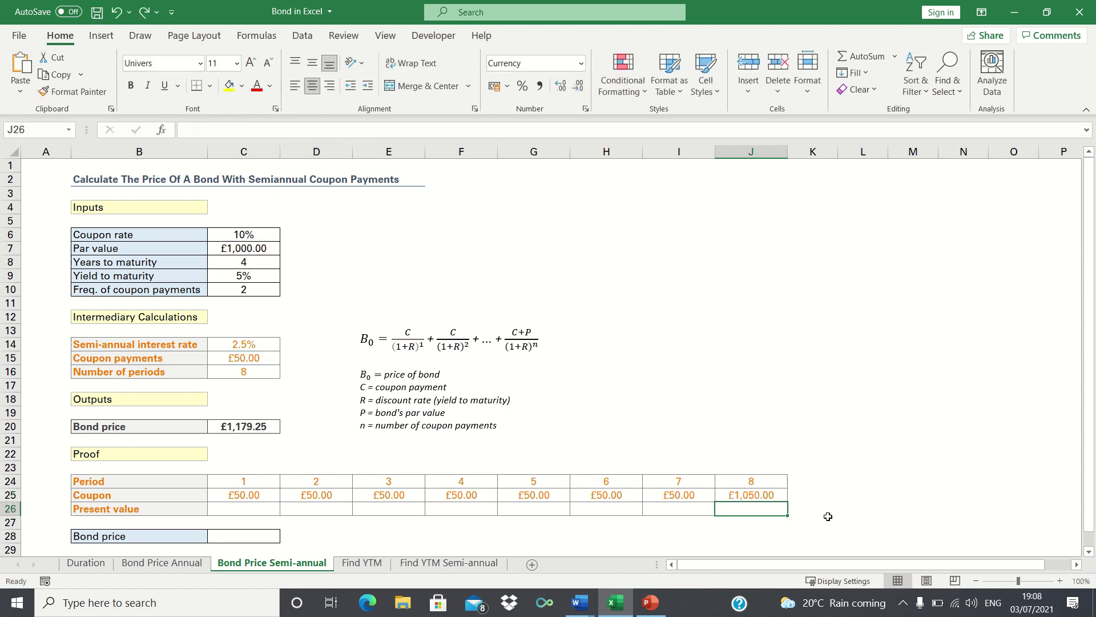
- Enter the period 1 present value formula =C25/(1+C14)^C24 in C26
{"action": "key", "text": "ctrl+Left"}
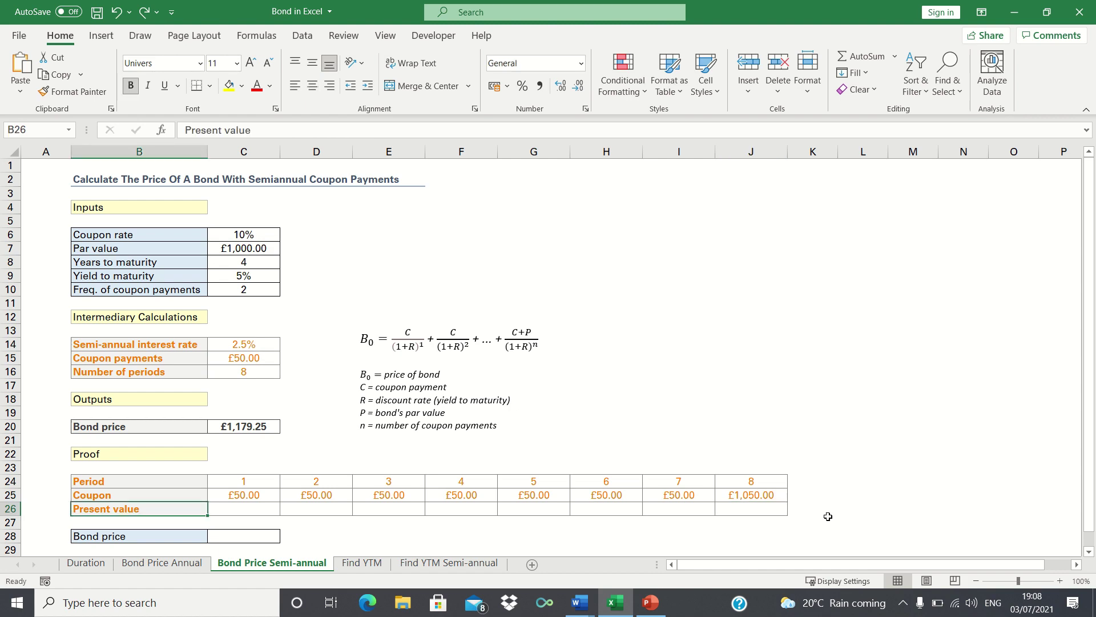
{"action": "key", "text": "Right"}
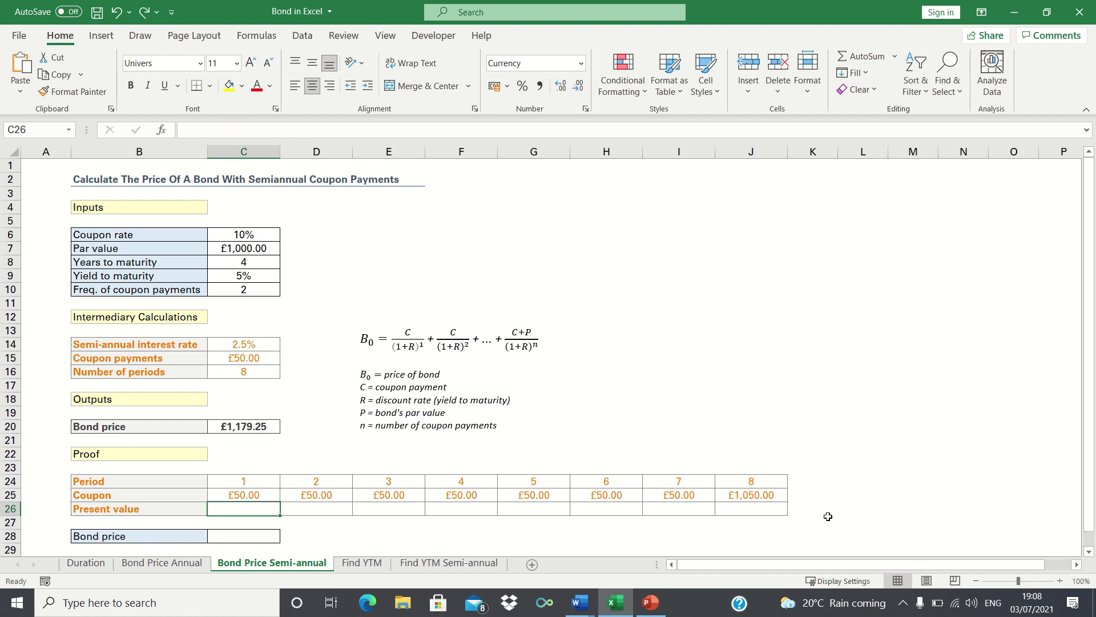
{"action": "type", "text": "="}
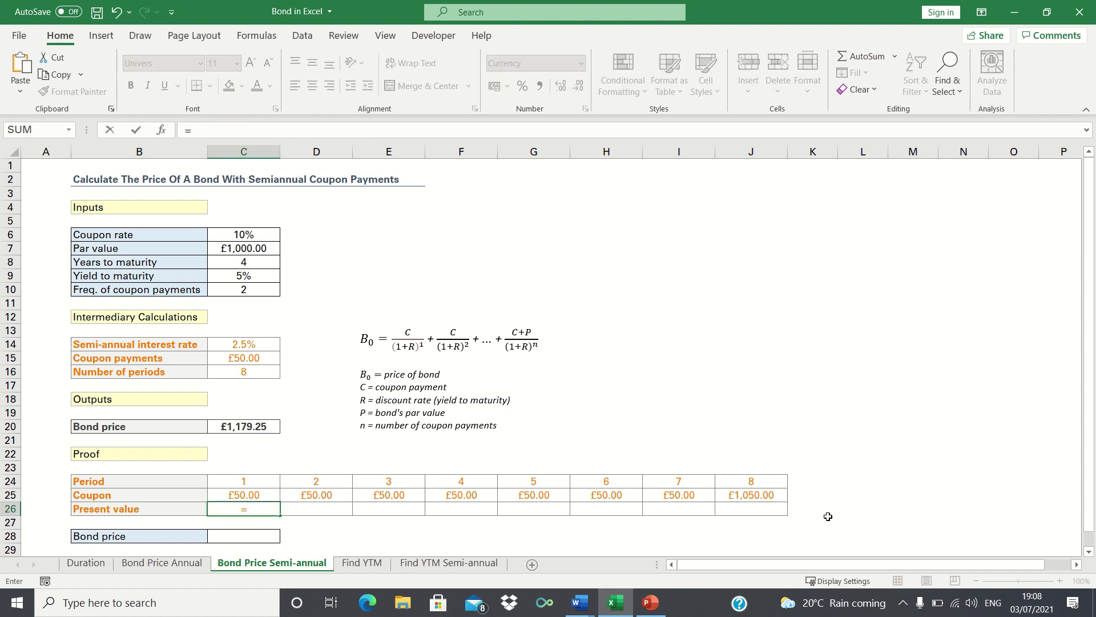
{"action": "key", "text": "Up"}
{"action": "type", "text": "/"}
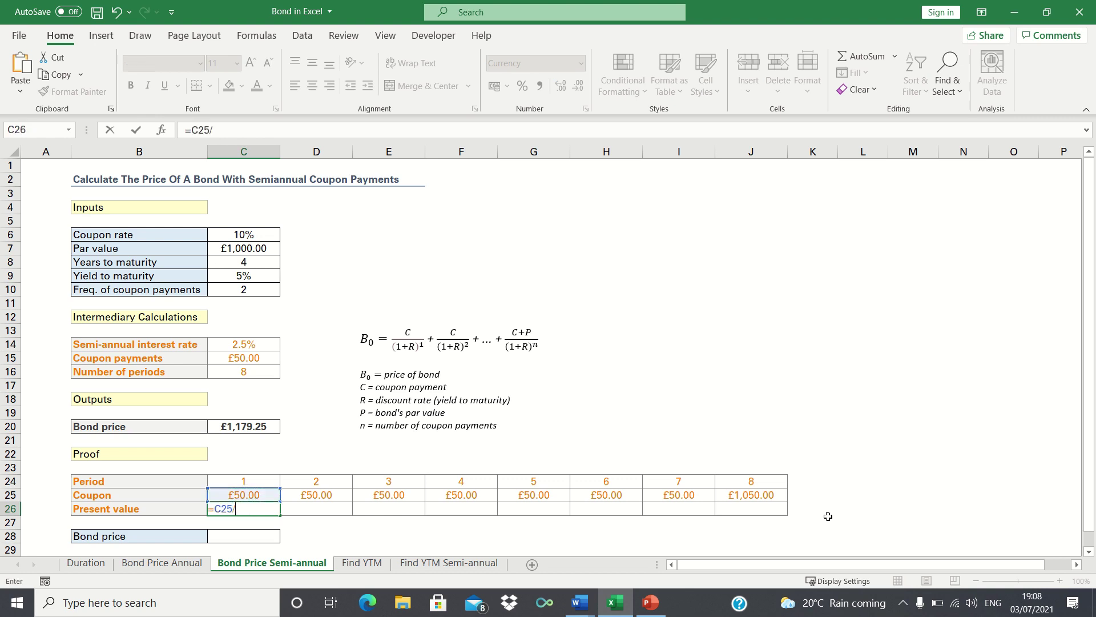
{"action": "type", "text": "(1+"}
{"action": "left_click", "coordinate": [267, 344]}
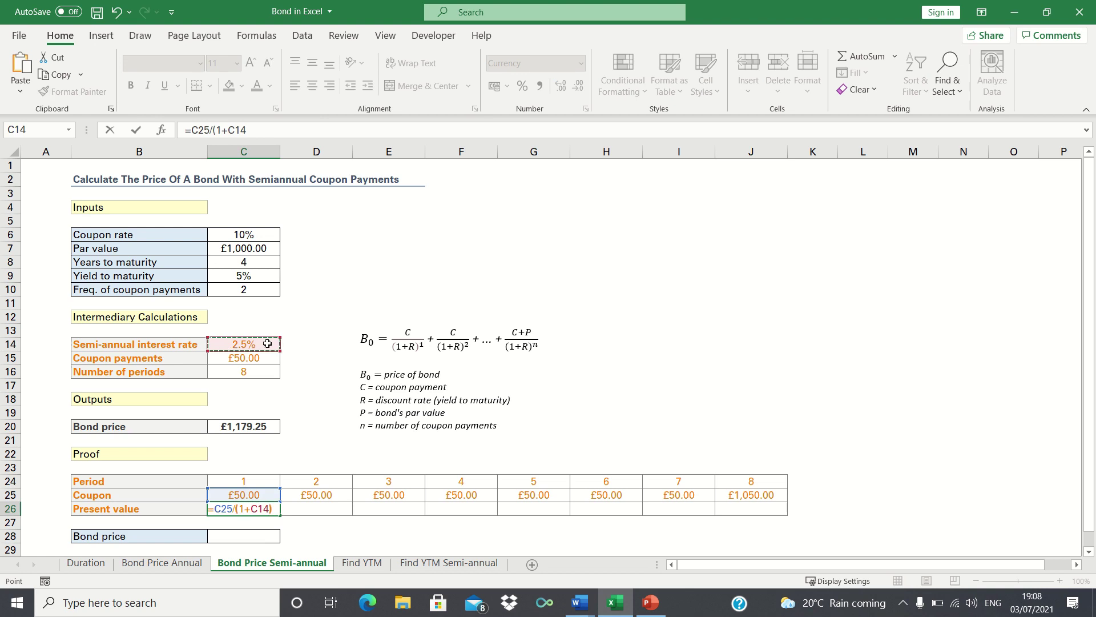
{"action": "type", "text": ")^"}
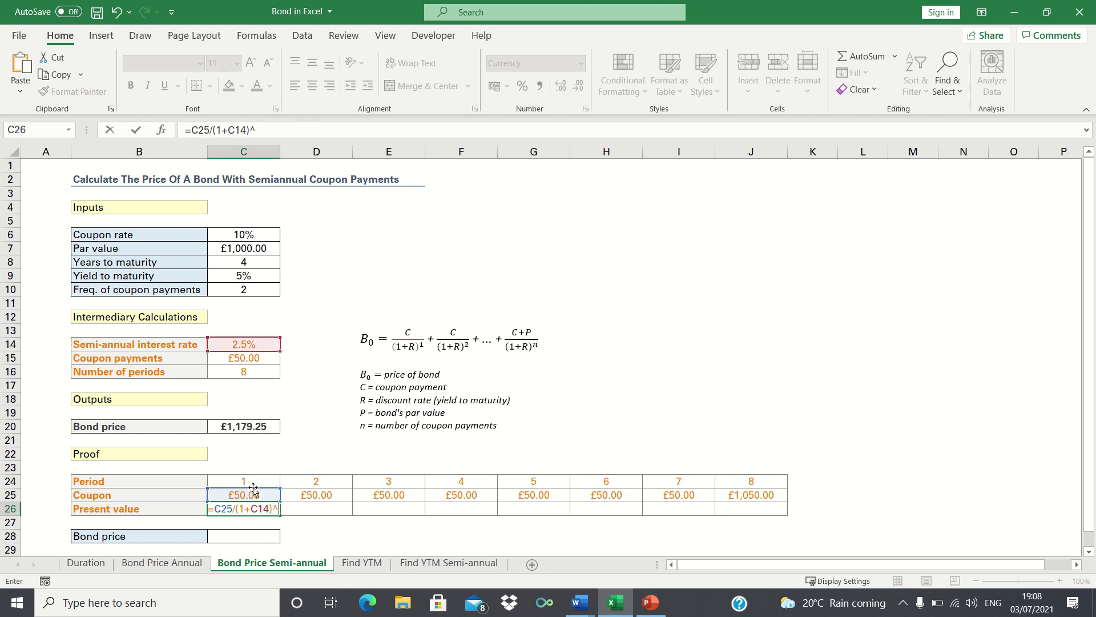
{"action": "left_click", "coordinate": [252, 481]}
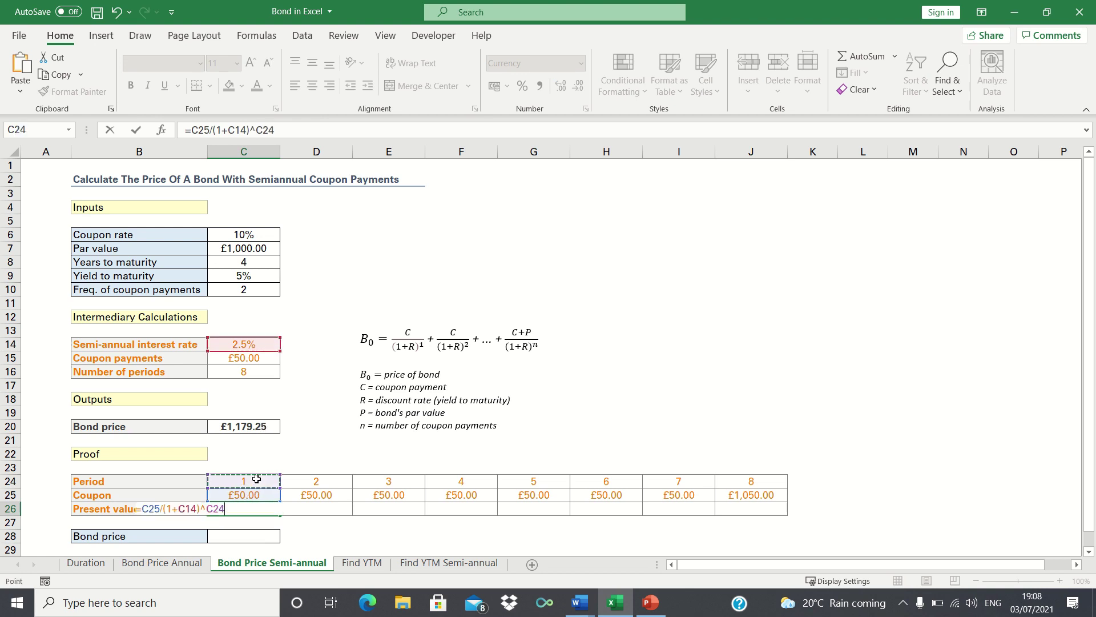
- Make the rate reference $C$14 absolute and fill C26 across to J26
{"action": "double_click", "coordinate": [234, 130]}
{"action": "key", "text": "F4"}
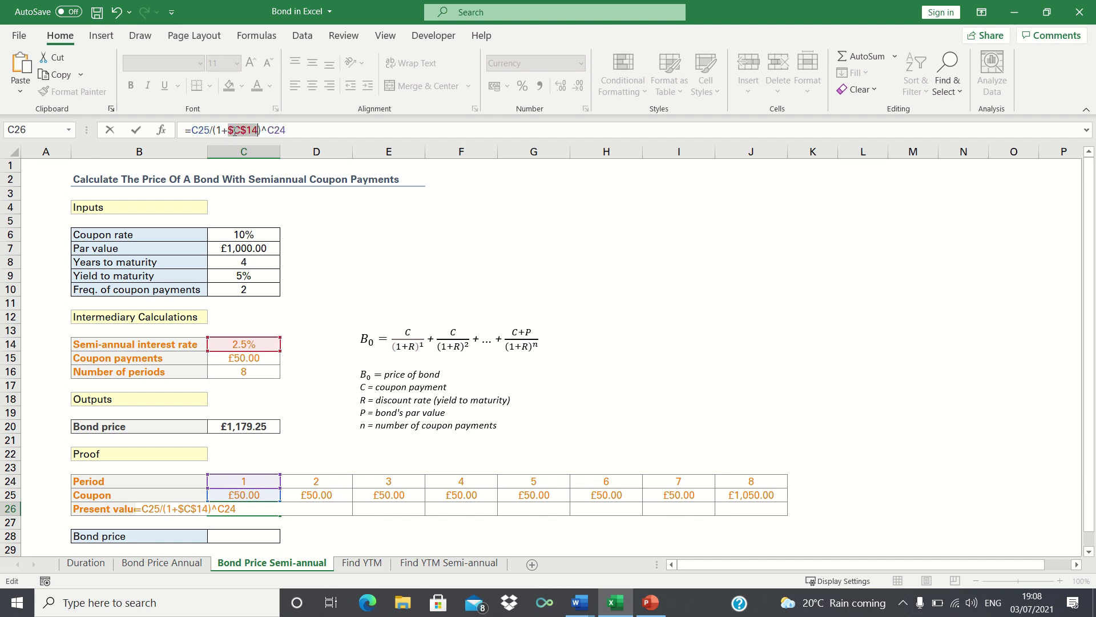
{"action": "key", "text": "Return"}
{"action": "key", "text": "Up"}
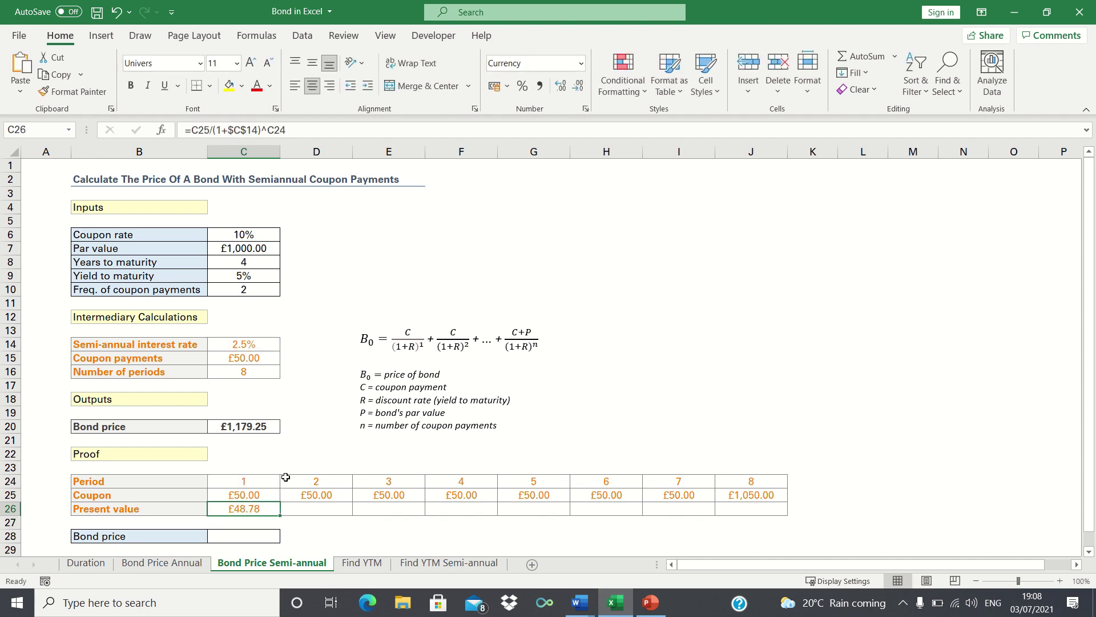
{"action": "left_click_drag", "start_coordinate": [281, 514], "coordinate": [765, 512]}
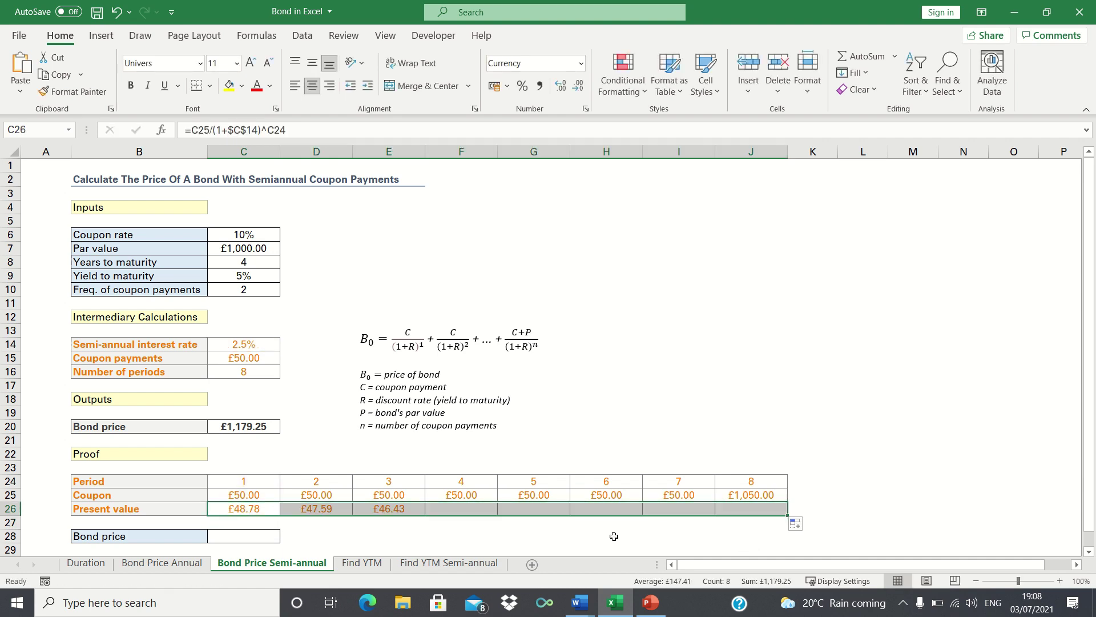
- Enter =SUM(C26:J26) in C28, totalling the present values to £1,179.25
{"action": "left_click", "coordinate": [266, 542]}
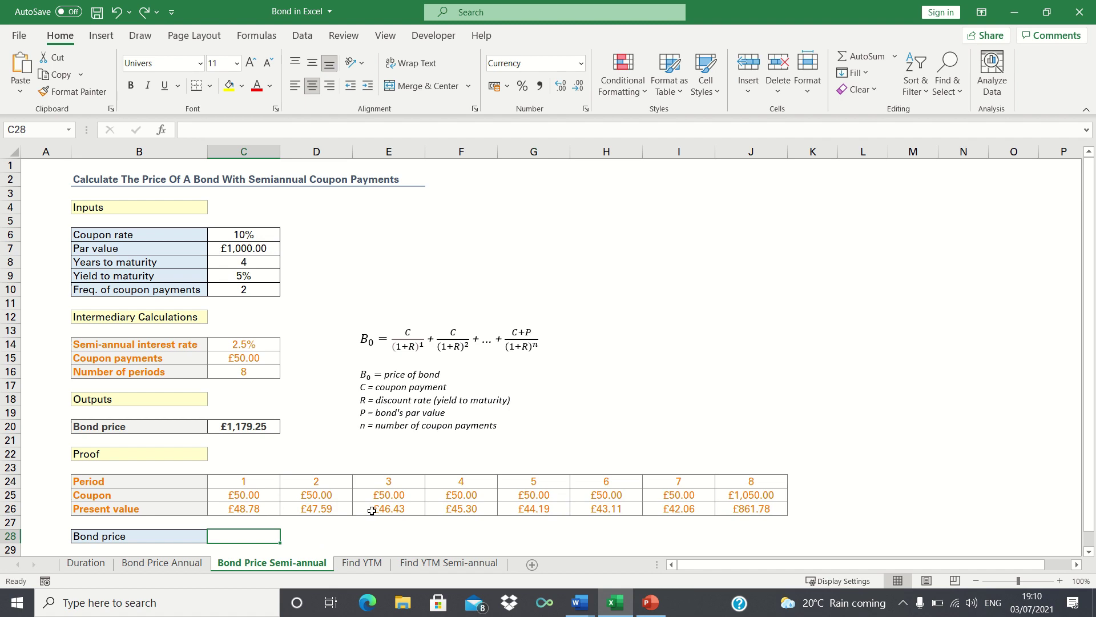
{"action": "type", "text": "=SUM("}
{"action": "key", "text": "Up"}
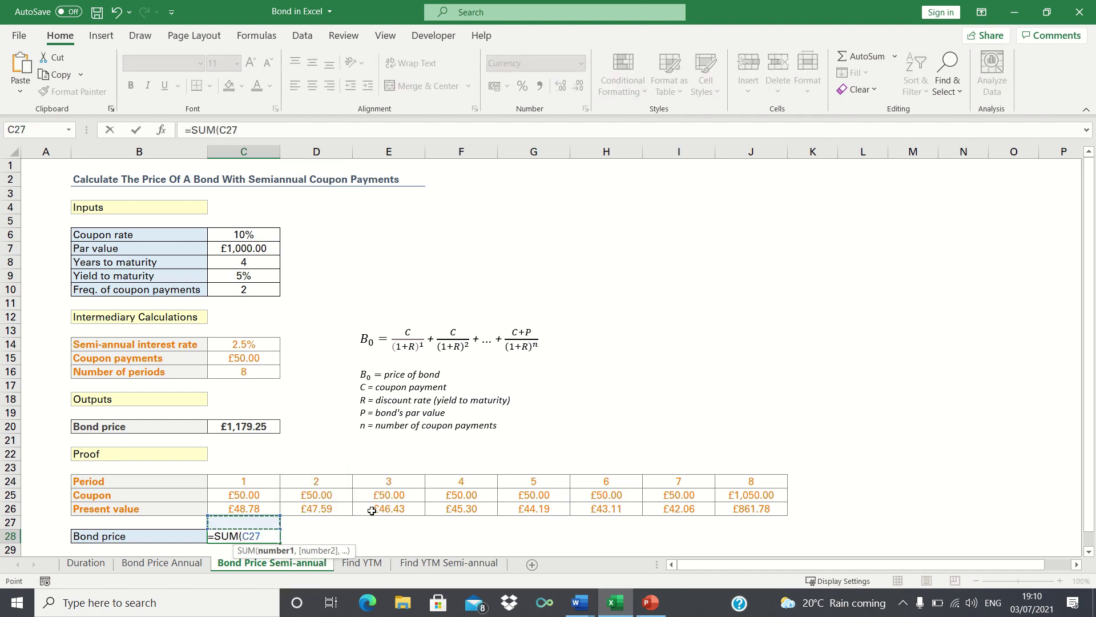
{"action": "key", "text": "Up"}
{"action": "key", "text": "ctrl+shift+Right"}
{"action": "type", "text": ")"}
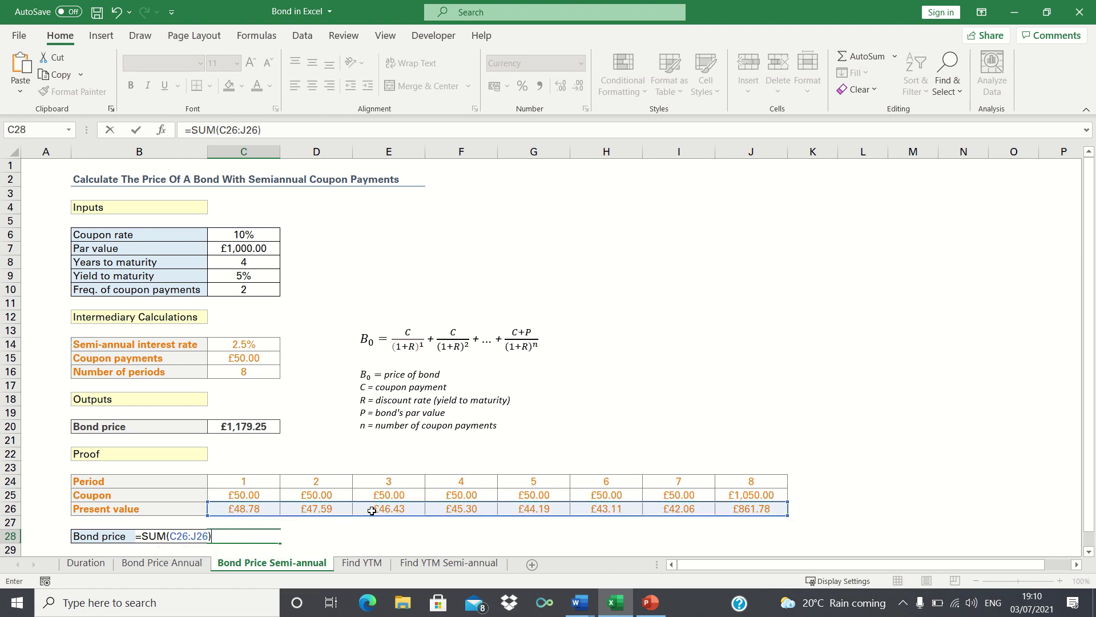
{"action": "key", "text": "Return"}
{"action": "key", "text": "Right"}
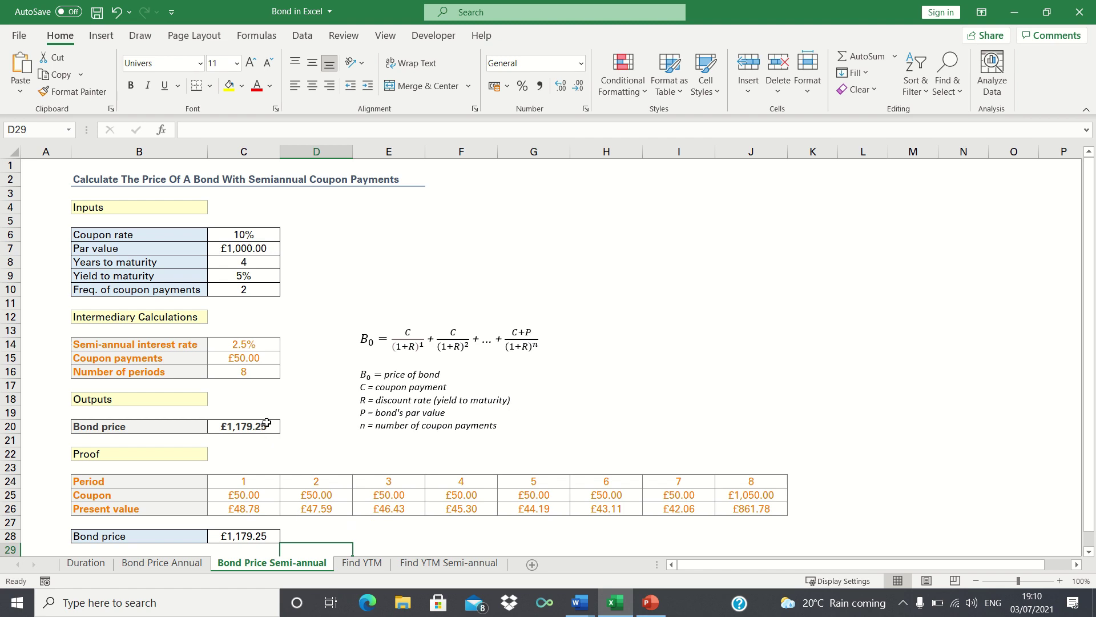
{"action": "left_click", "coordinate": [324, 531]}
{"action": "key", "text": "Left"}
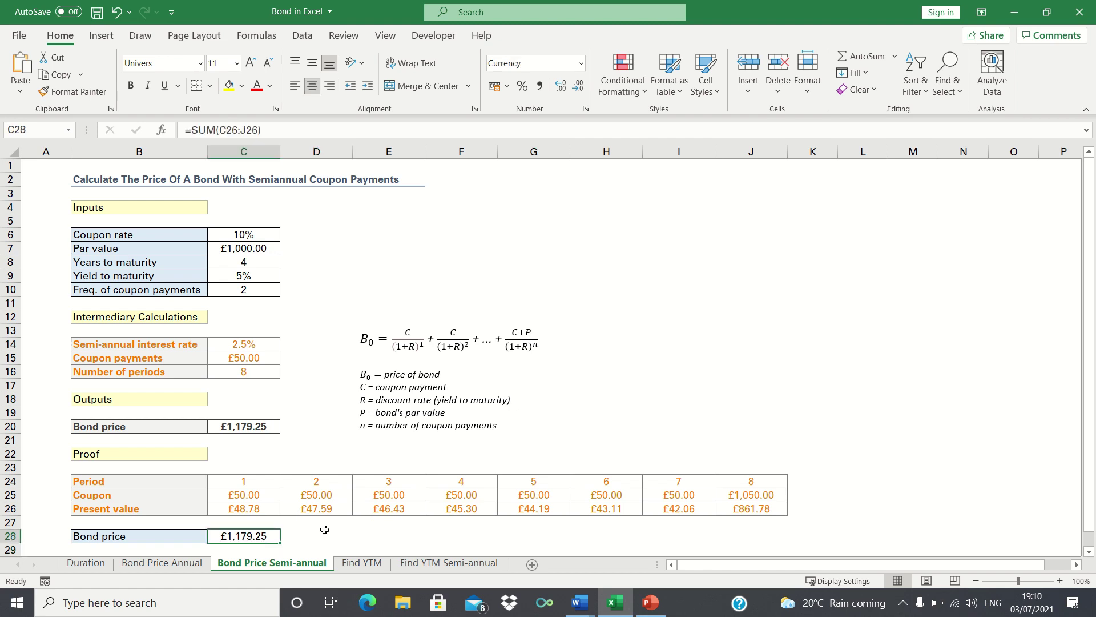